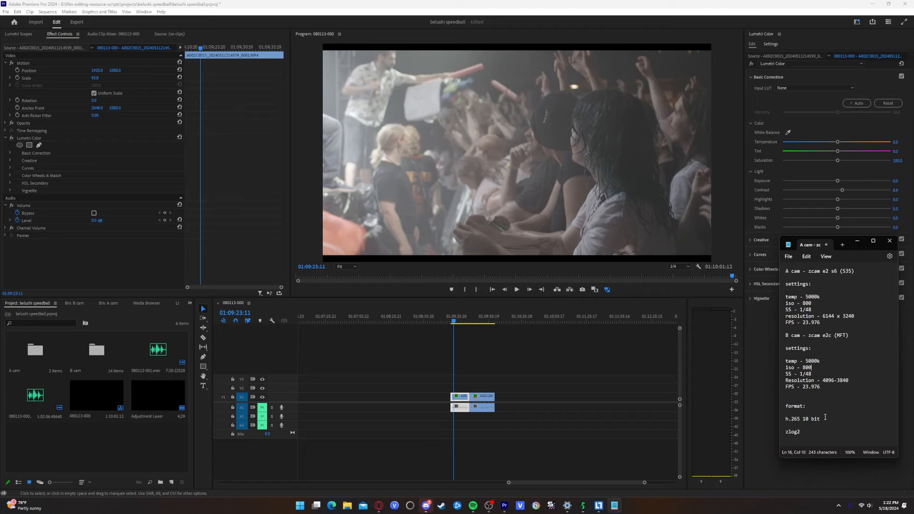
Review the h.265 10 bit and zlog2 format notes, return to the sequence and view the frame at 01:09:30:00
left_click_drag(828, 418, 785, 420)
left_click(831, 420)
left_click_drag(789, 431, 778, 432)
left_click(771, 333)
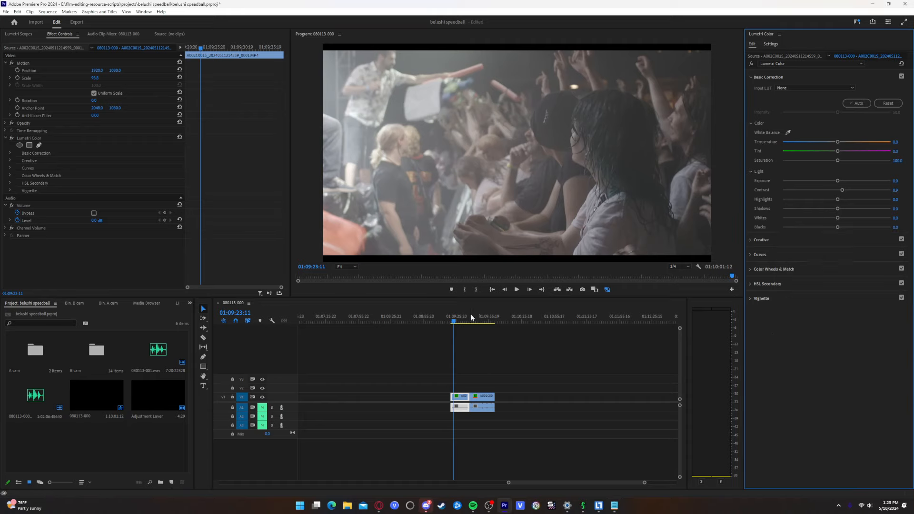
mouse_move(465, 323)
left_mouse_down()
mouse_move(474, 323)
mouse_move(461, 323)
left_mouse_up()
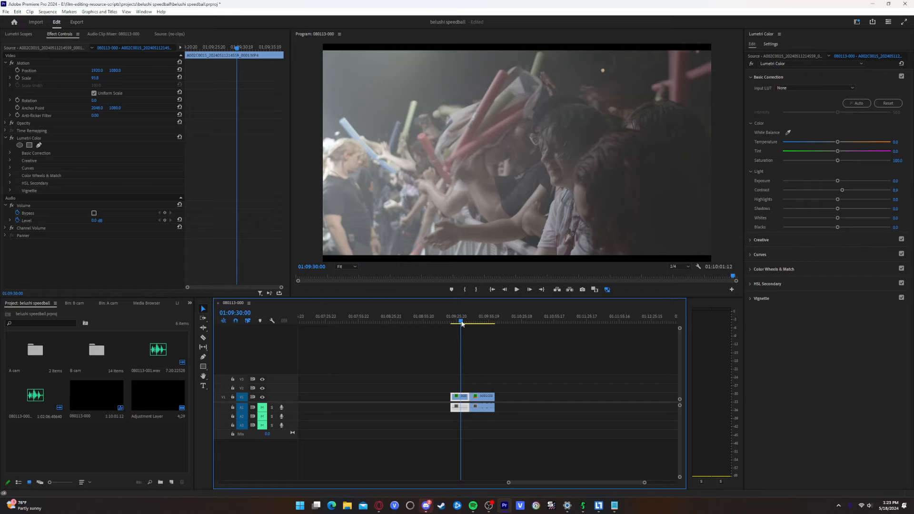
Create a new adjustment layer in the project with the default settings and name it "tutorial"
right_click(148, 438)
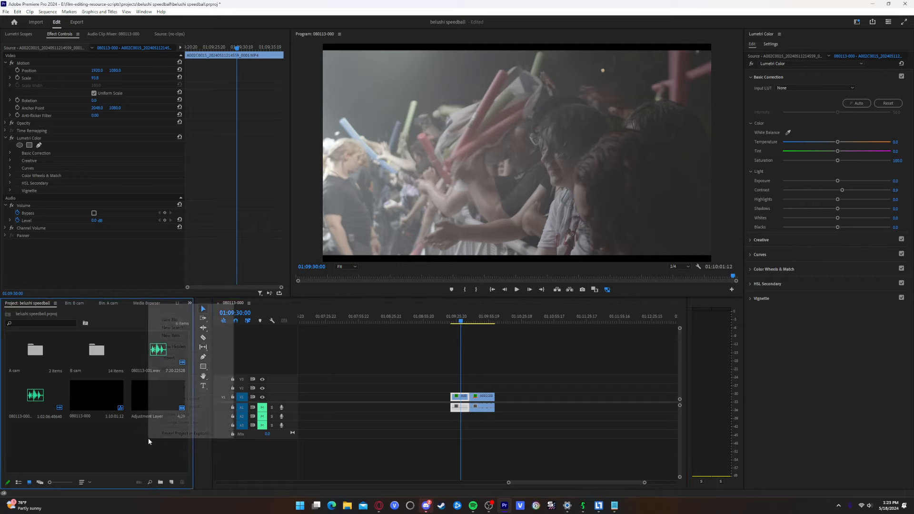
left_click(138, 443)
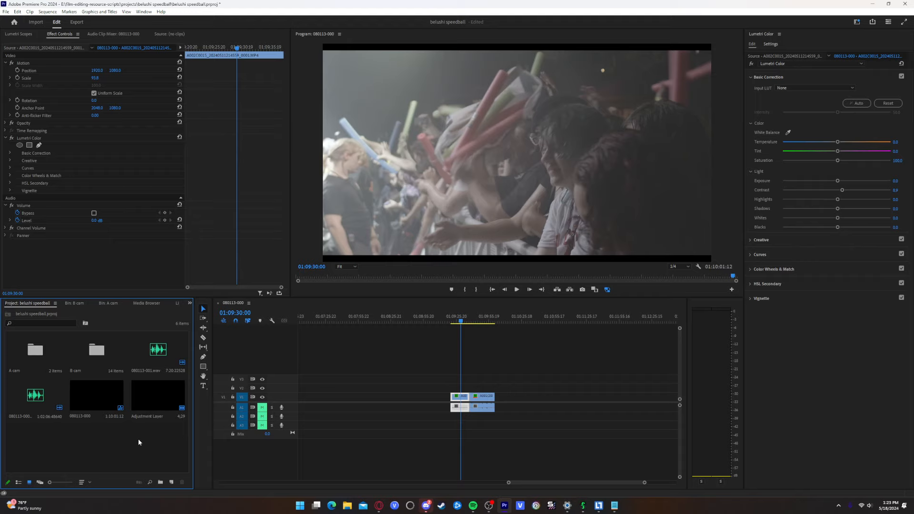
right_click(139, 443)
mouse_move(175, 340)
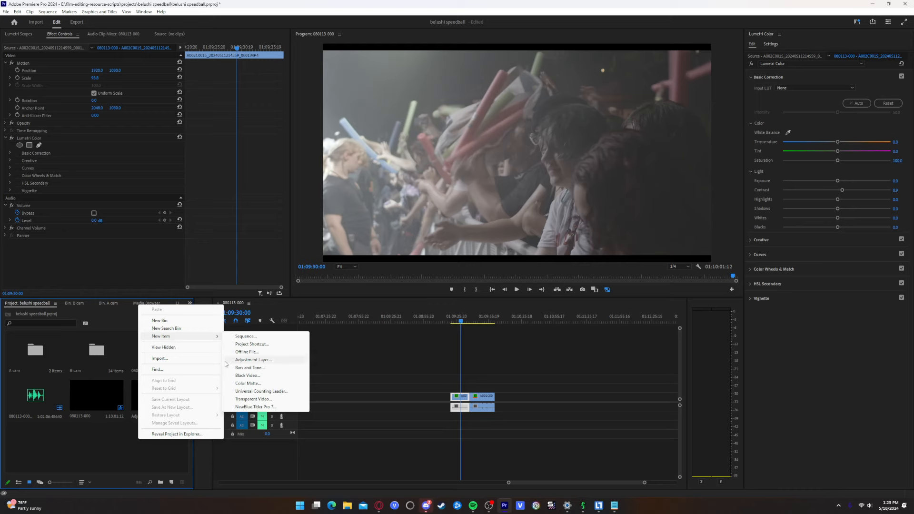
left_click(243, 360)
left_click(482, 275)
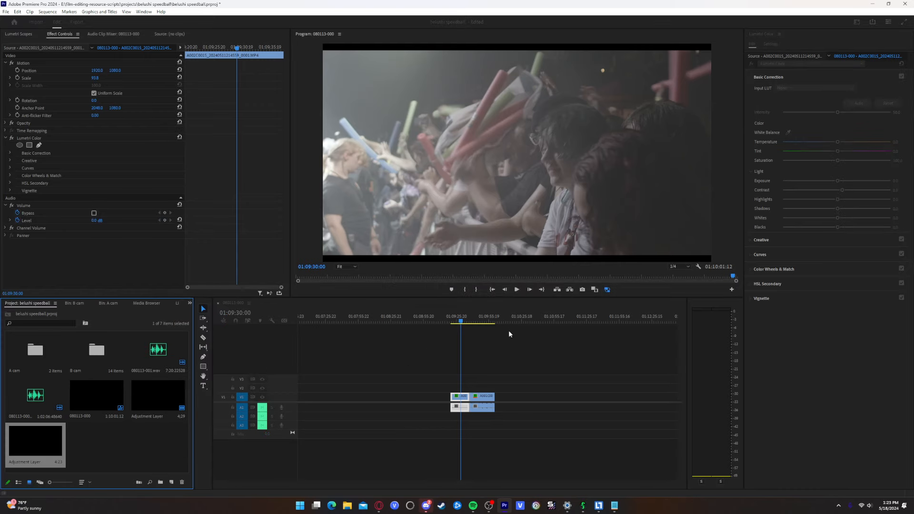
type("t")
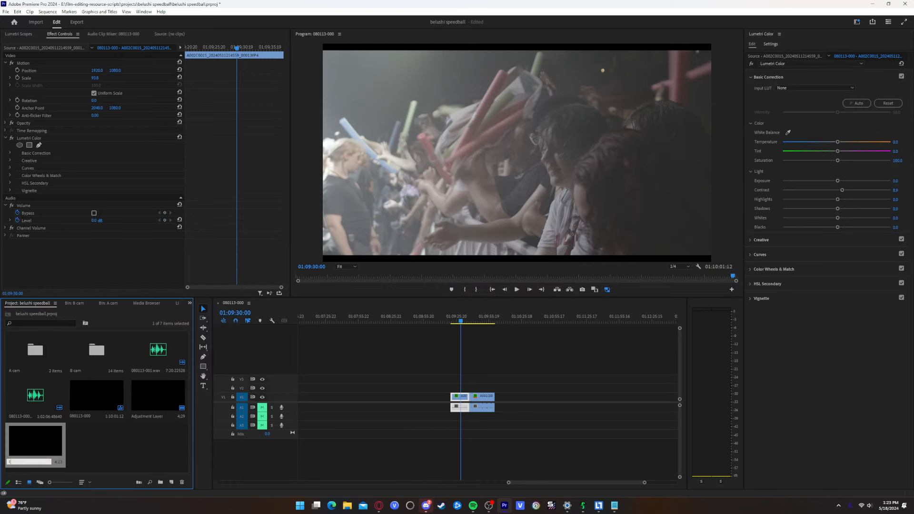
type("utorial")
left_click(66, 452)
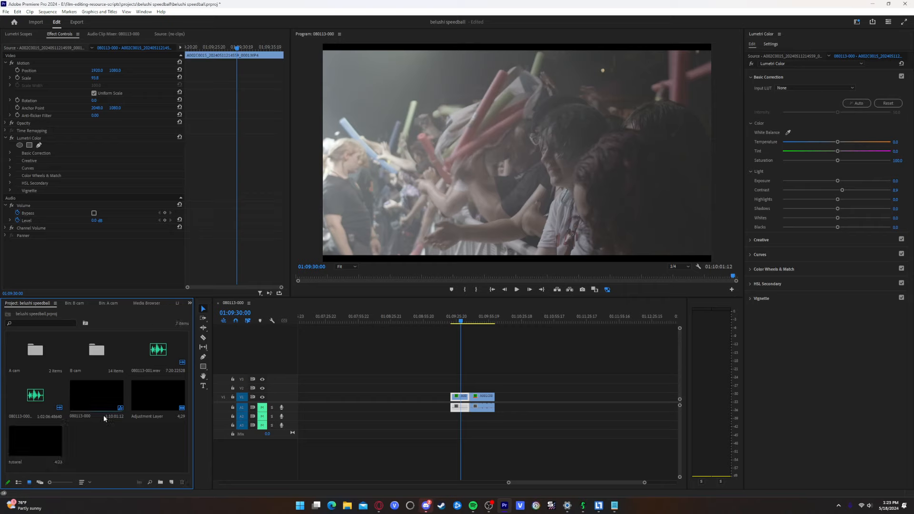
left_click(161, 11)
mouse_move(145, 12)
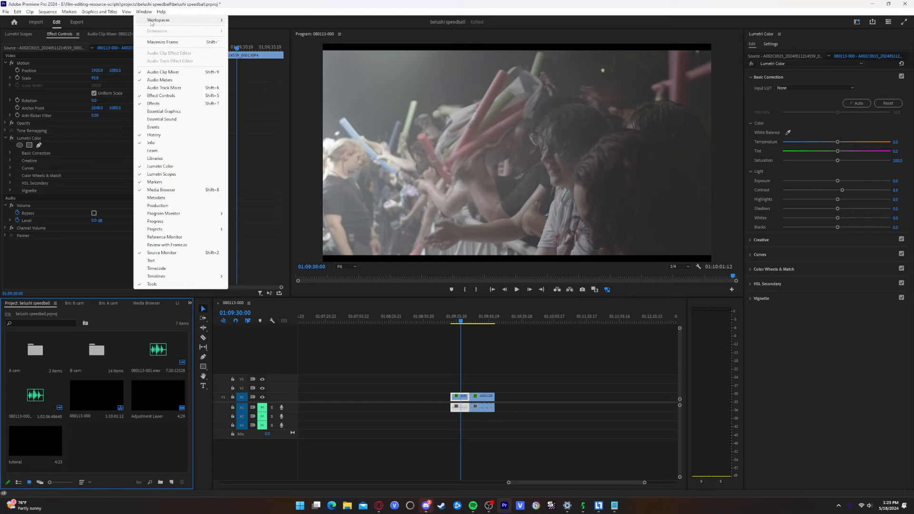
left_click(122, 419)
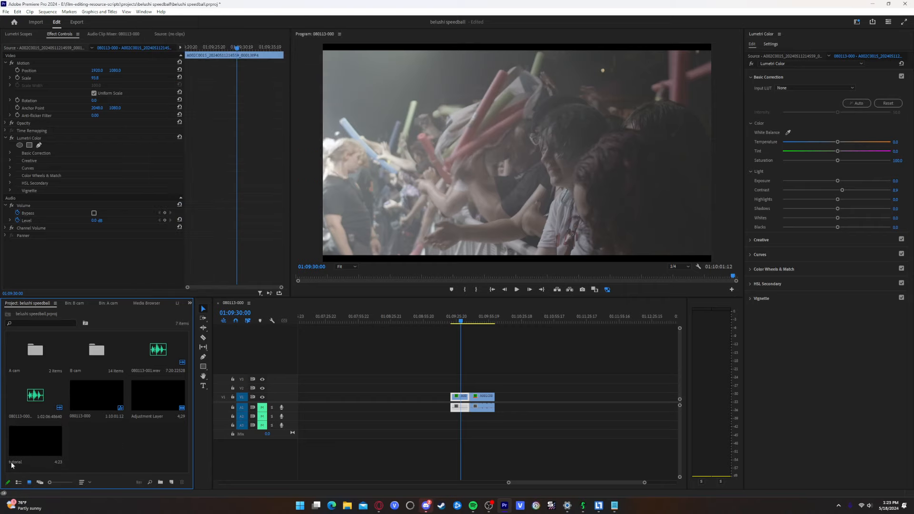
Place the tutorial adjustment layer on V2 directly above the footage and extend it across both clips
left_click_drag(36, 443, 454, 390)
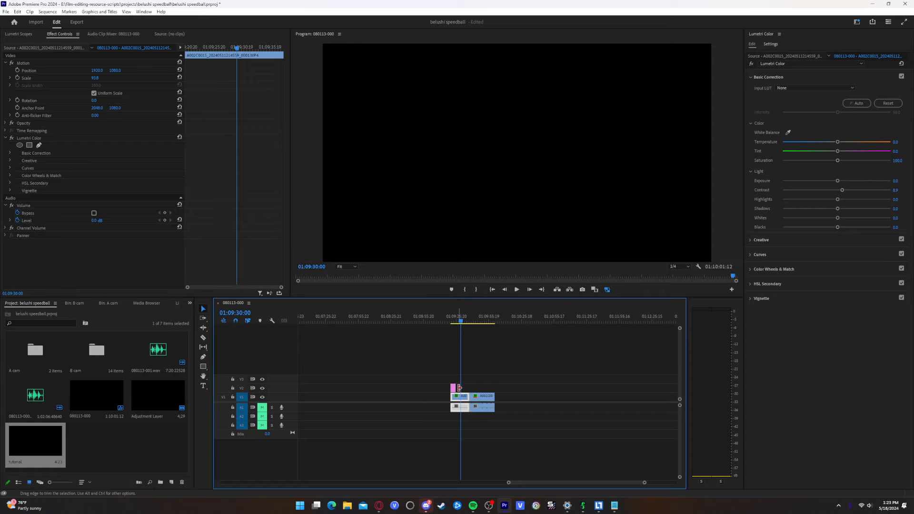
left_click(488, 389)
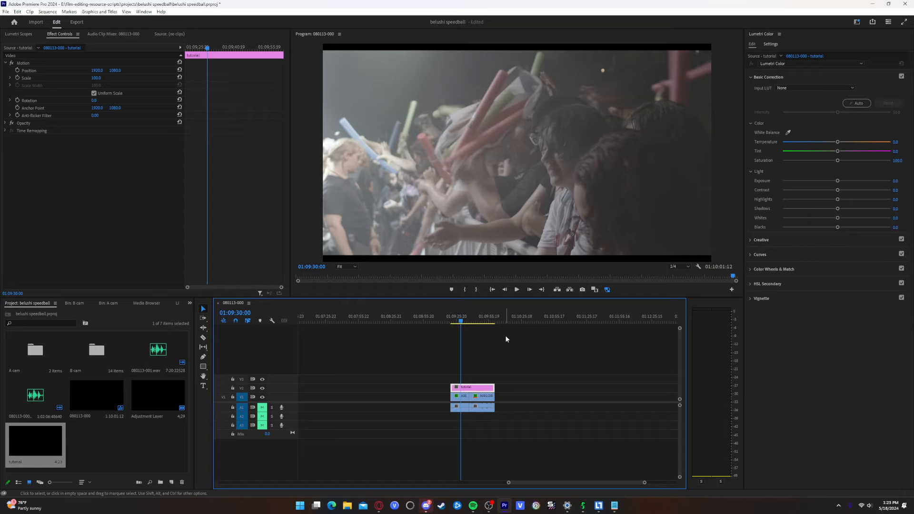
Load the "Panasonic V-Log to Rec.709 LUT 33x33" cube file as the adjustment layer's Input LUT in Lumetri Color
left_click(805, 88)
left_click(805, 101)
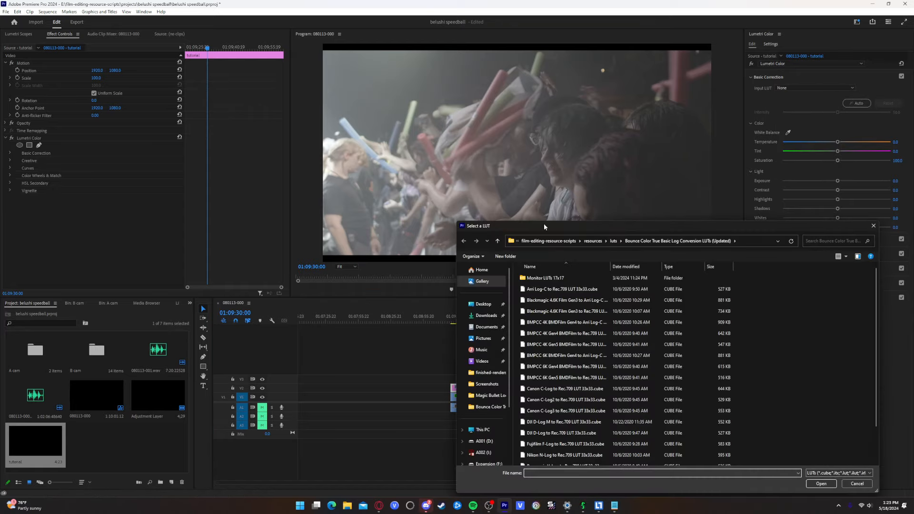
scroll(603, 407, "down", 2)
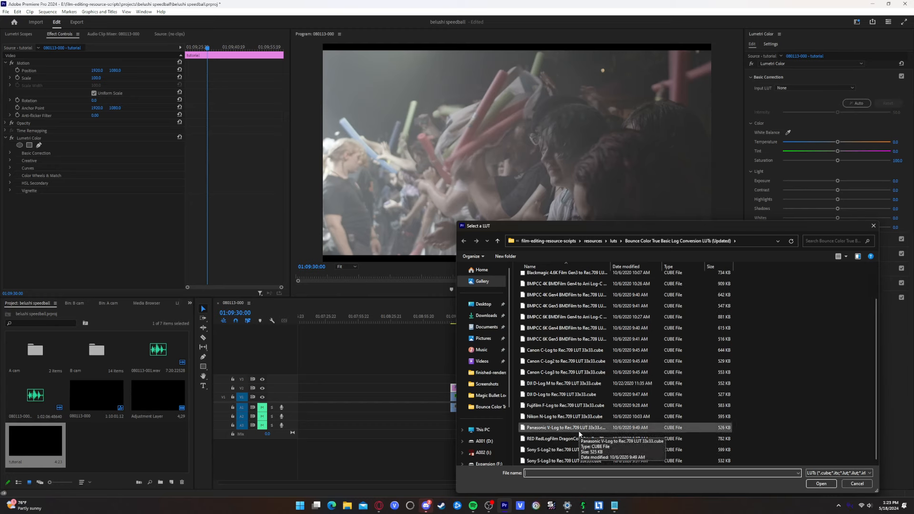
left_click(655, 427)
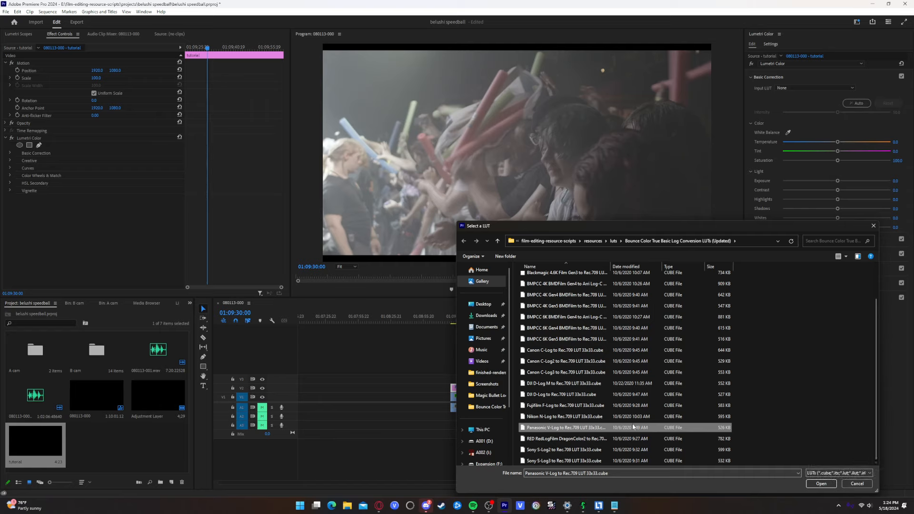
left_click(822, 485)
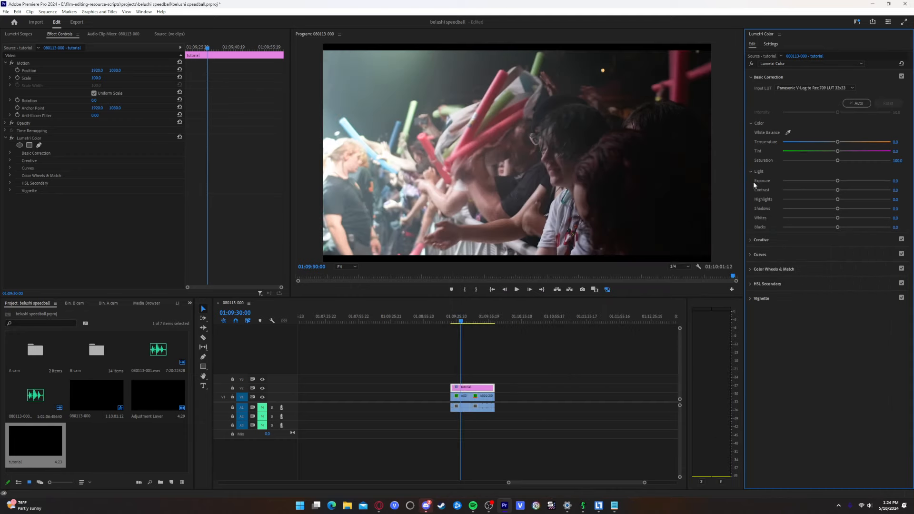
Check the LUT on other frames of the sequence, then give the adjustment layer a vignette with Feather 100 and Amount -0.5
left_click(486, 321)
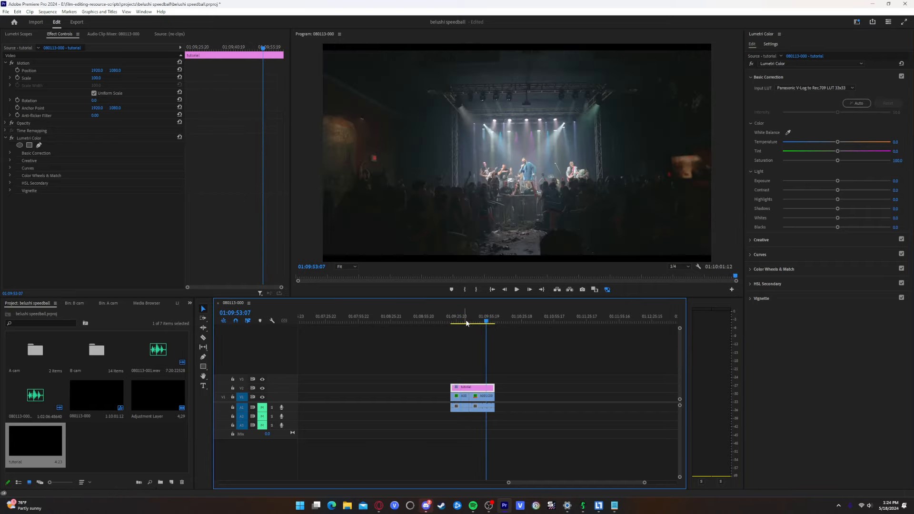
left_click(467, 323)
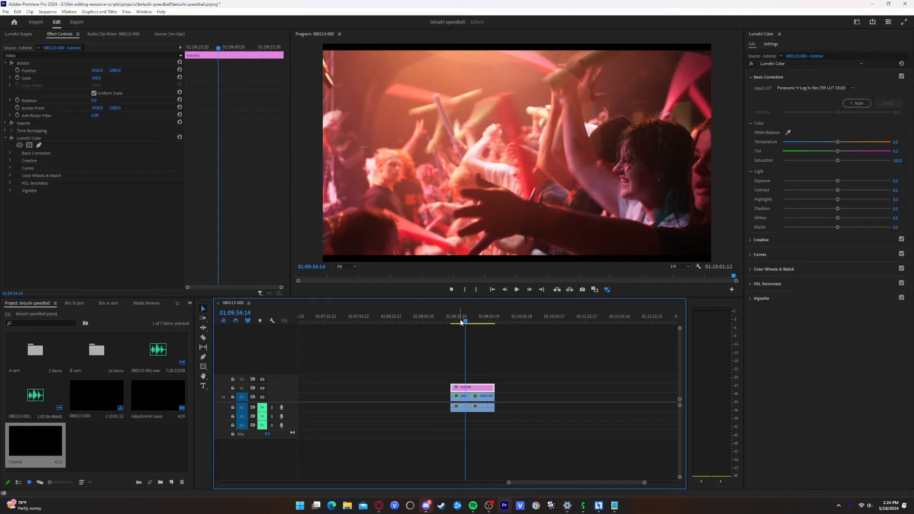
left_click(460, 323)
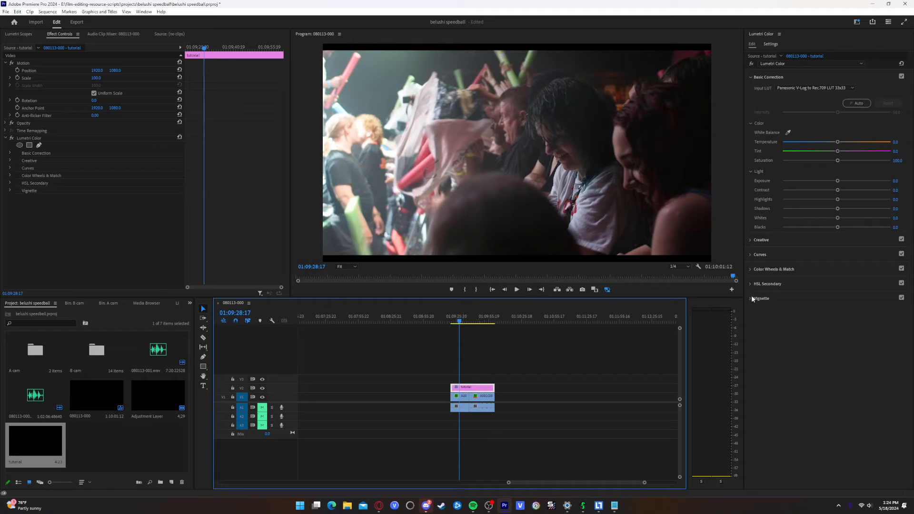
left_click(757, 298)
left_click_drag(838, 189, 891, 189)
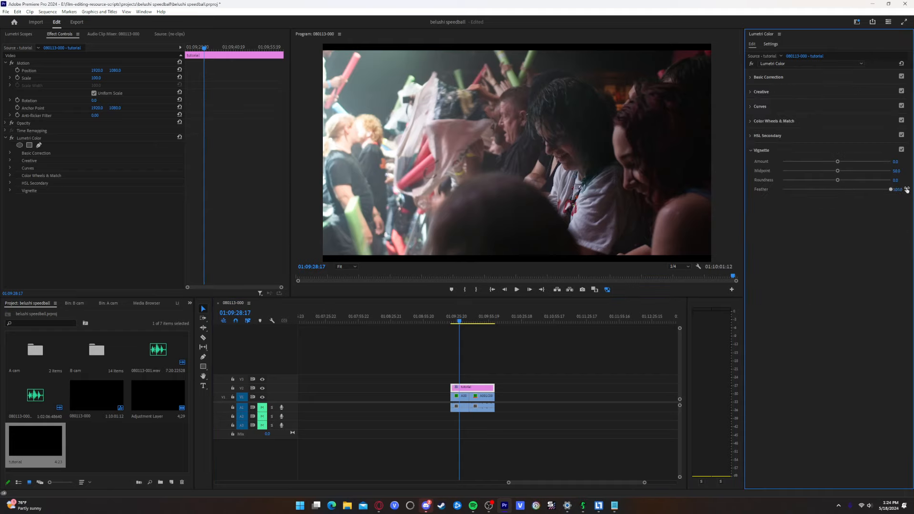
left_click_drag(838, 163, 828, 164)
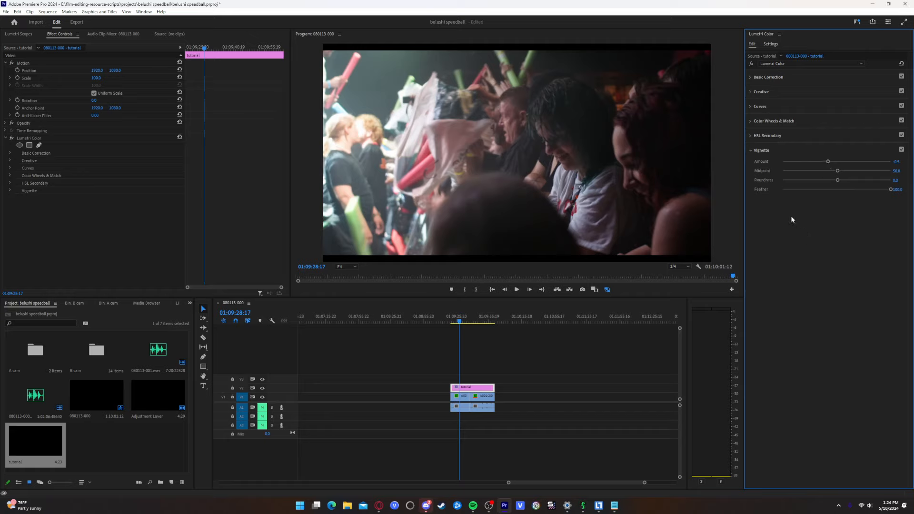
left_click(762, 151)
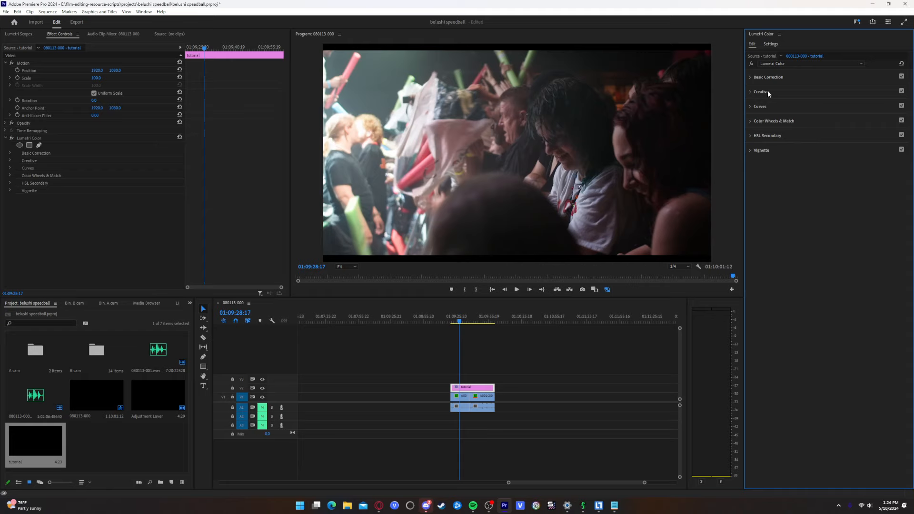
left_click(770, 76)
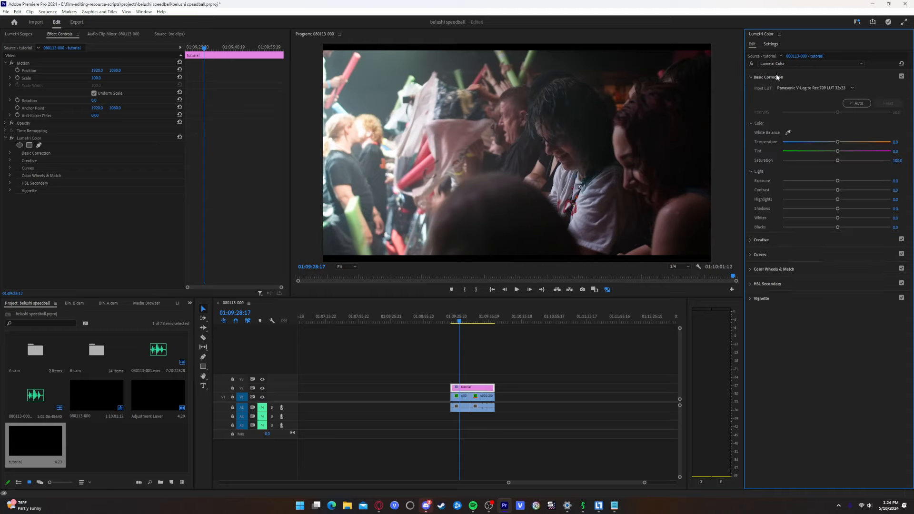
left_click(773, 76)
left_click(762, 93)
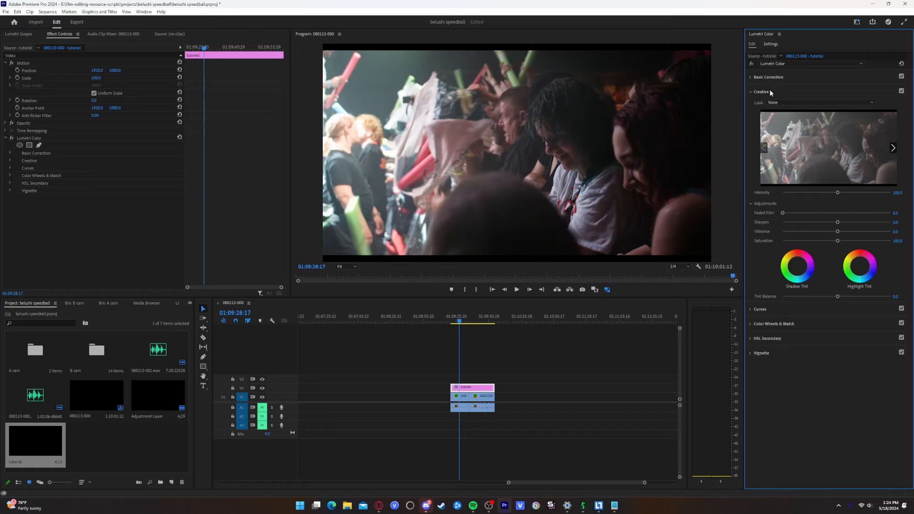
left_click(767, 93)
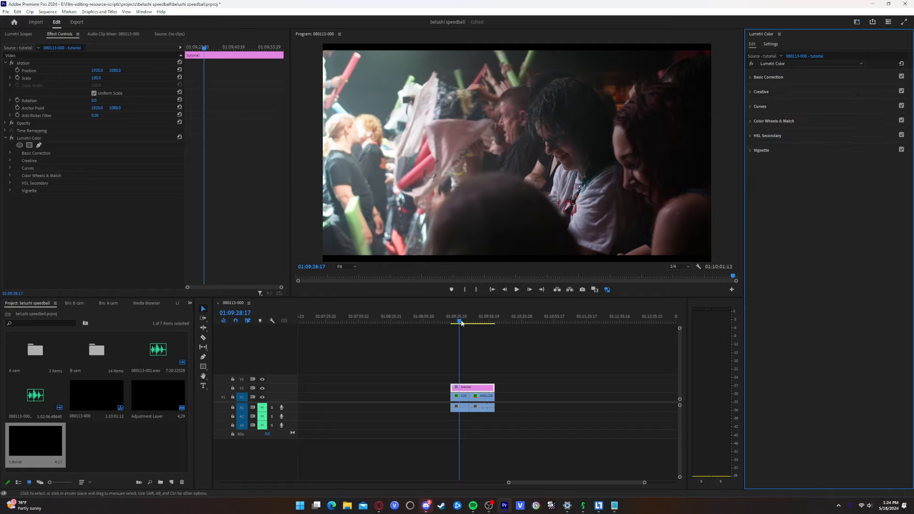
Select the first video clip on V1 and display the Lumetri Scopes for its image
left_click(464, 400)
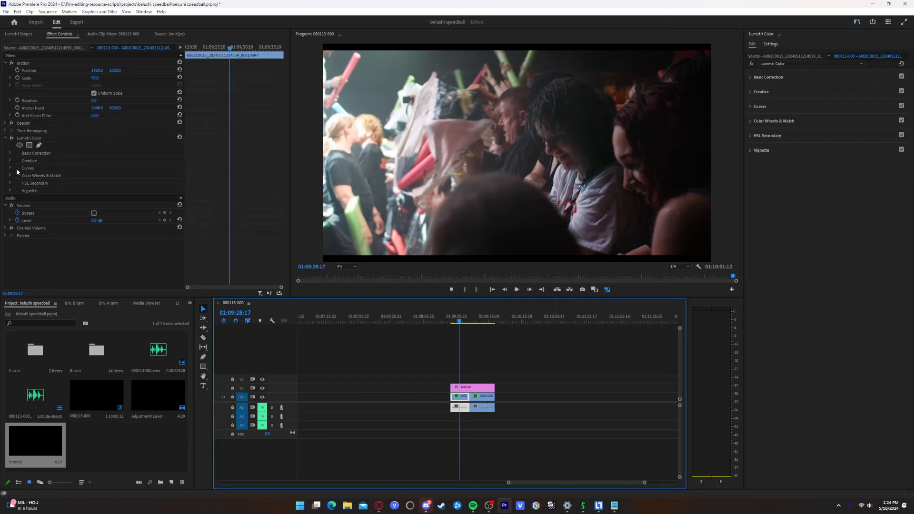
left_click(22, 35)
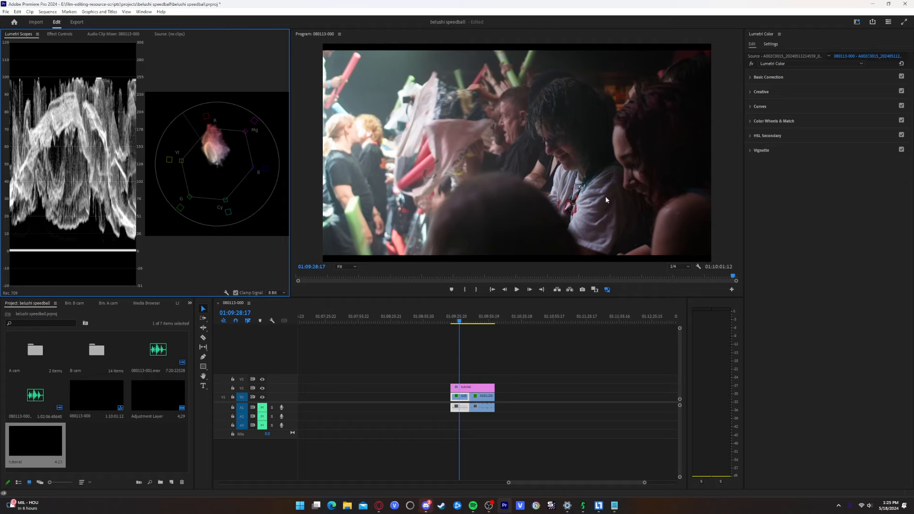
Try sampling the first clip's white balance from the white shirt, and reset the clip's Basic Correction
left_click(791, 77)
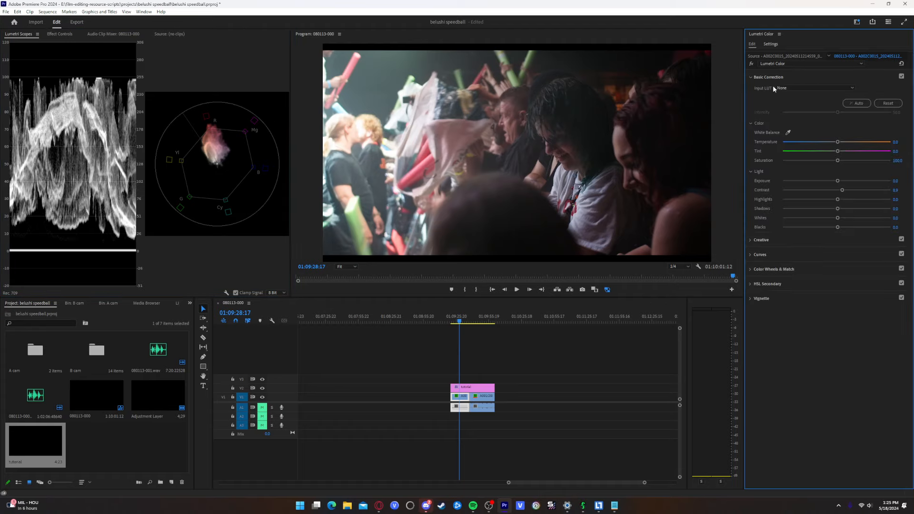
left_click(788, 133)
left_click(581, 213)
left_click(889, 105)
left_click(460, 397)
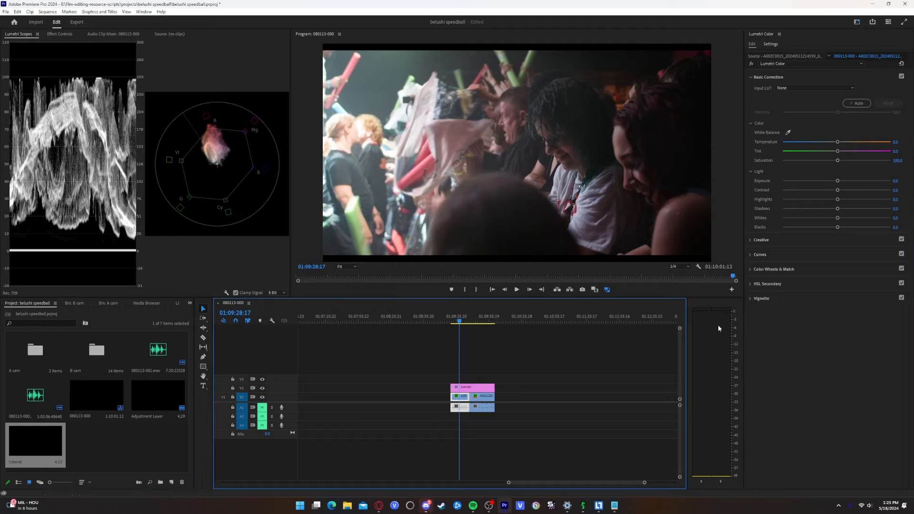
left_click(779, 79)
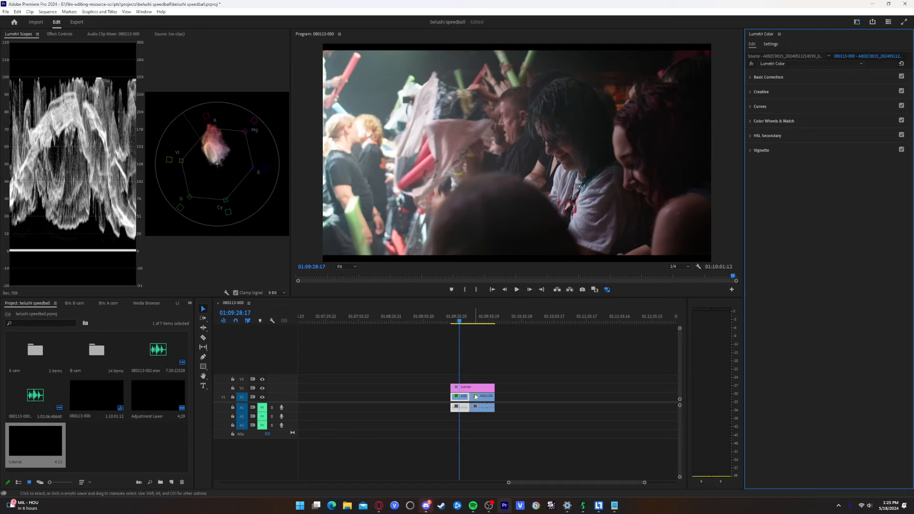
left_click(480, 389)
left_click(780, 79)
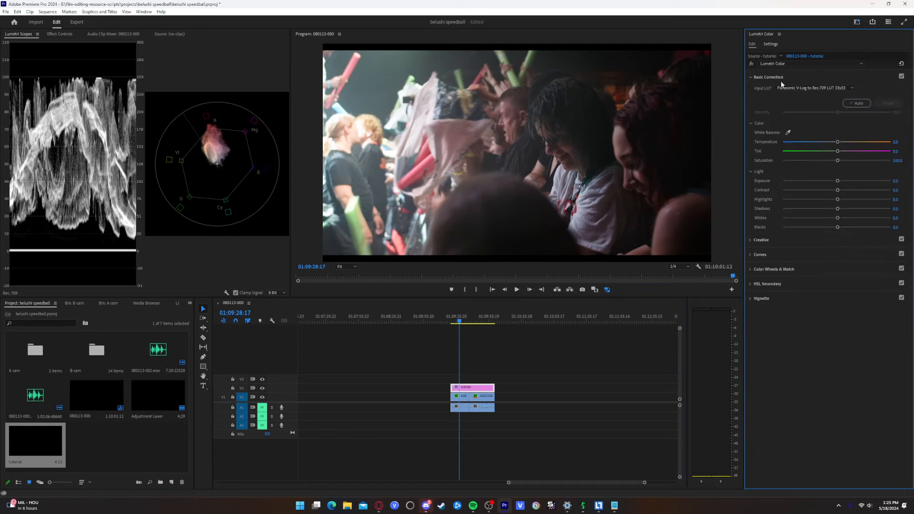
left_click(782, 79)
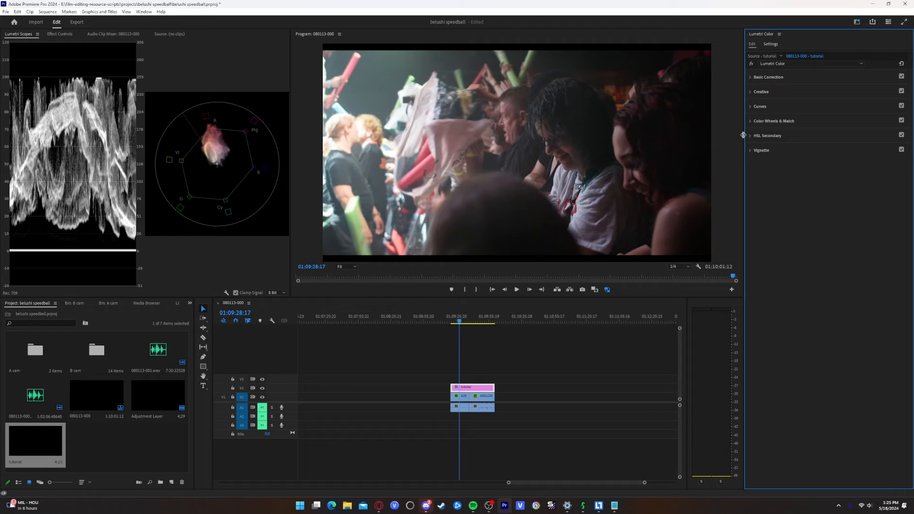
Adjust the first video clip's Highlights, Midtones and Shadows color wheels, keeping all three close to neutral
left_click(470, 397)
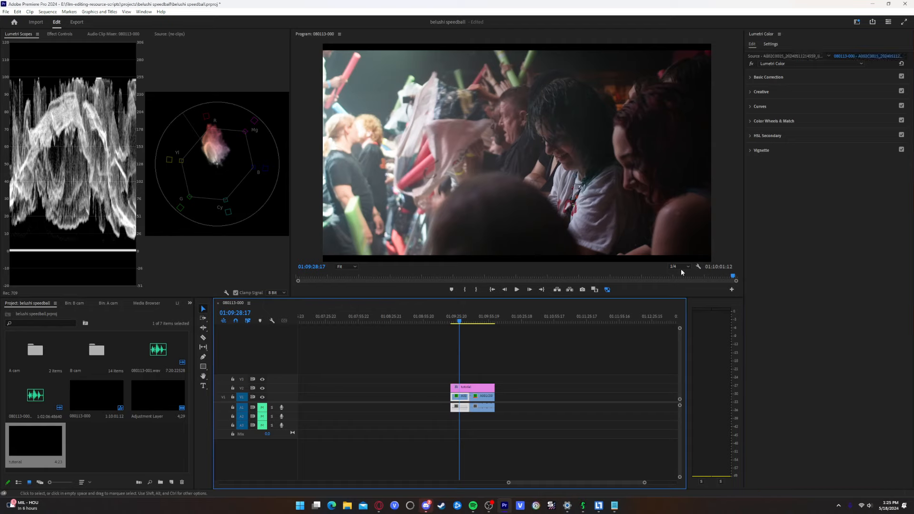
left_click(784, 123)
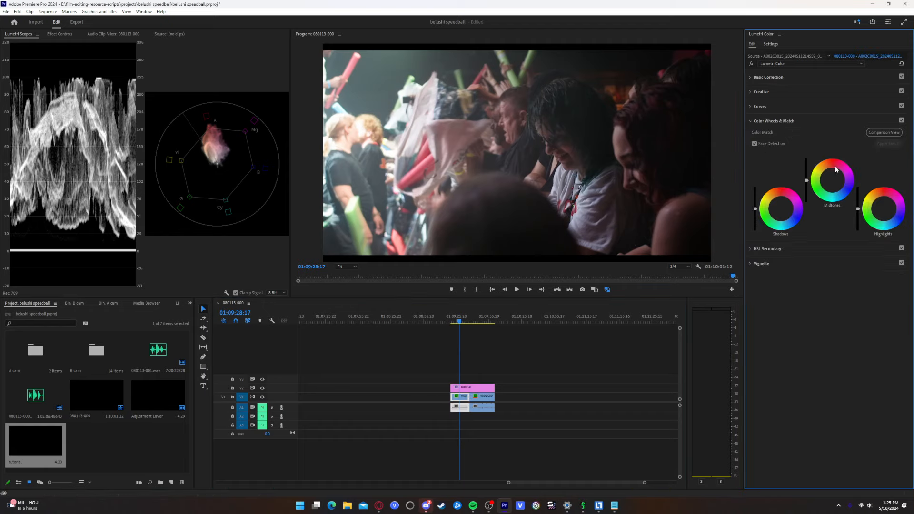
left_click(882, 211)
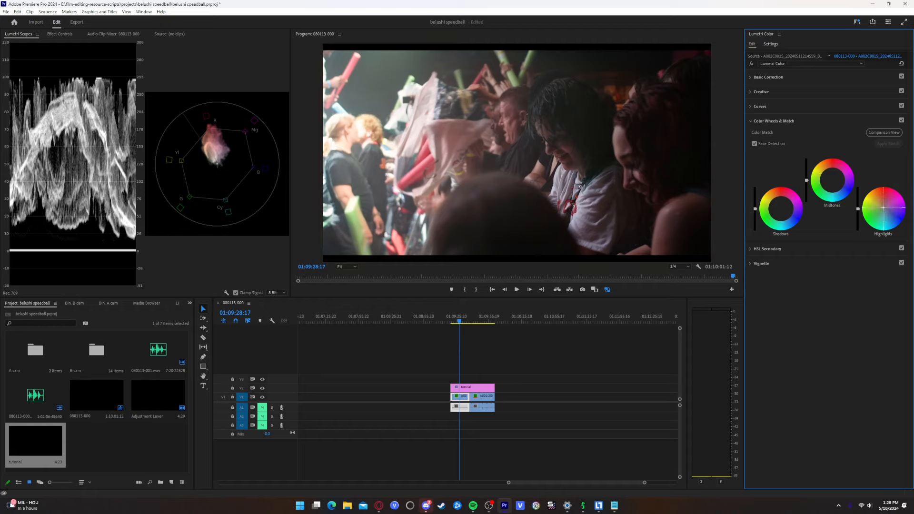
left_click_drag(883, 208, 883, 208)
double_click(884, 209)
left_click_drag(835, 180, 832, 180)
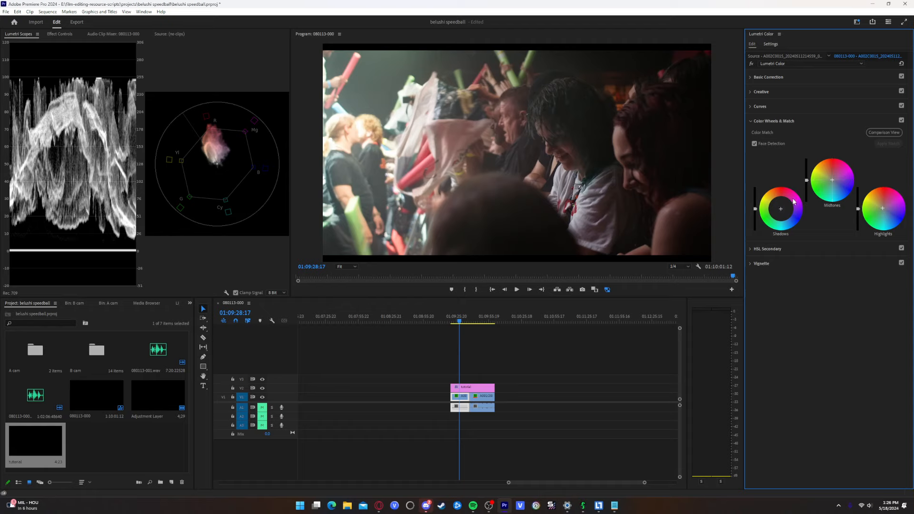
left_click_drag(793, 202, 793, 202)
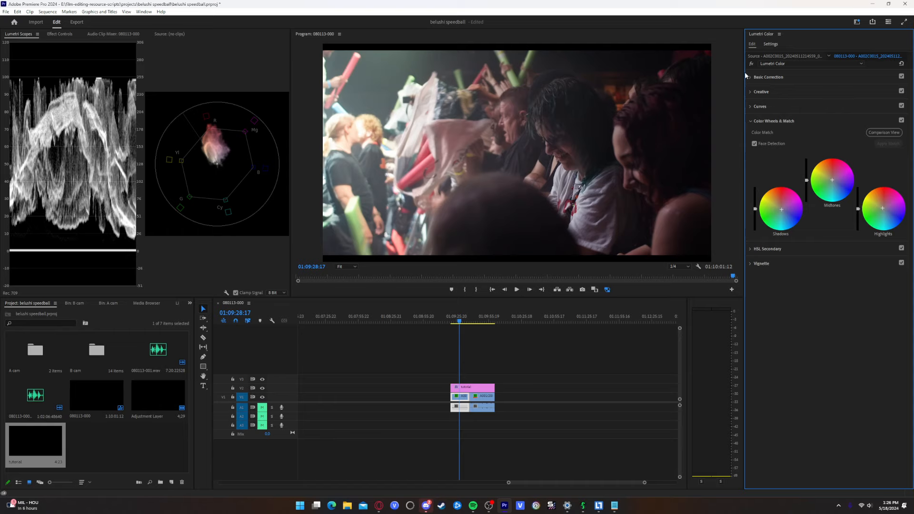
left_click(785, 122)
Raise the first clip's Contrast and Saturation slightly in Basic Correction
left_click(786, 78)
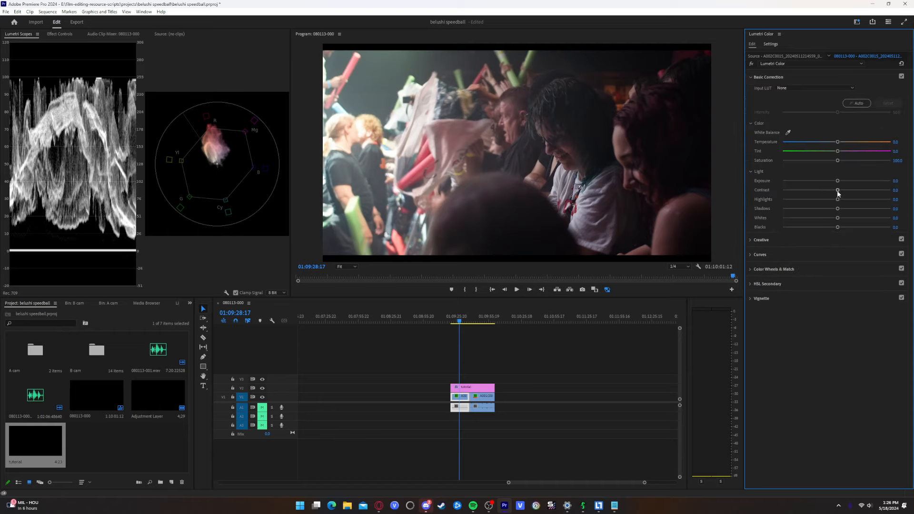
left_click_drag(838, 190, 843, 191)
left_click_drag(843, 191, 849, 190)
left_click_drag(839, 162, 846, 161)
Reset the first clip's RGB curve and shape a gentle S-curve with slightly raised highlights and lowered shadows
left_click(764, 255)
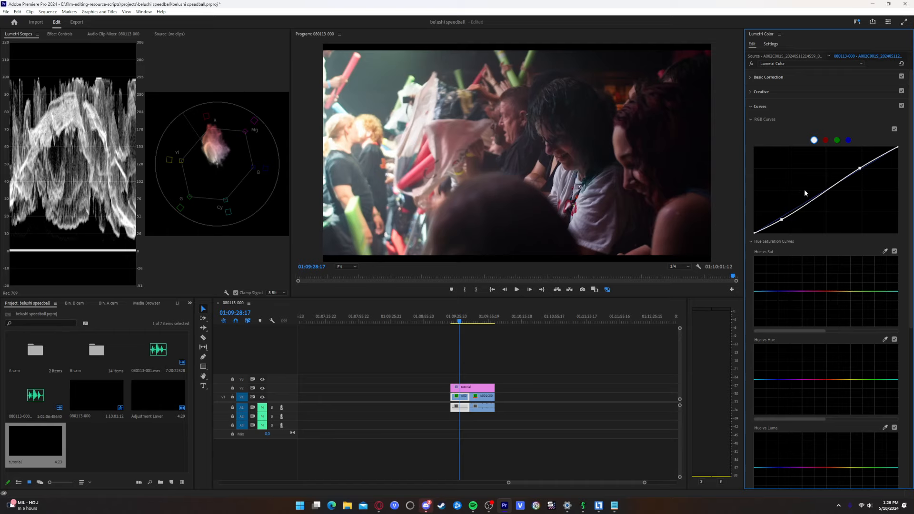
left_click(462, 400)
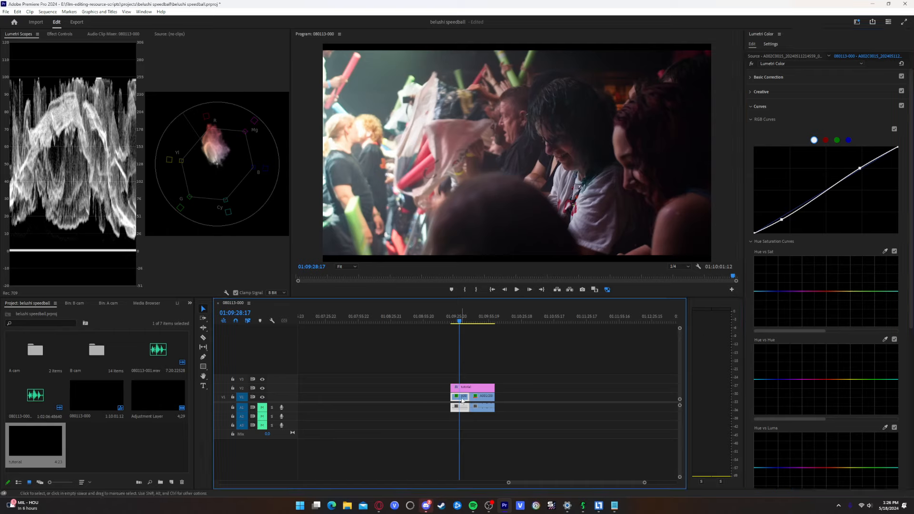
double_click(859, 170)
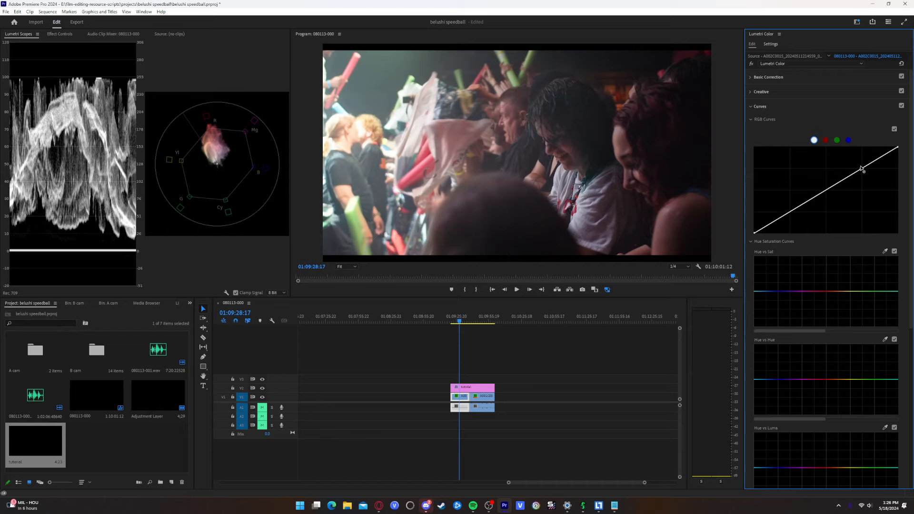
left_click_drag(862, 170, 861, 166)
mouse_move(778, 219)
left_mouse_down()
mouse_move(794, 219)
mouse_move(777, 224)
left_mouse_up()
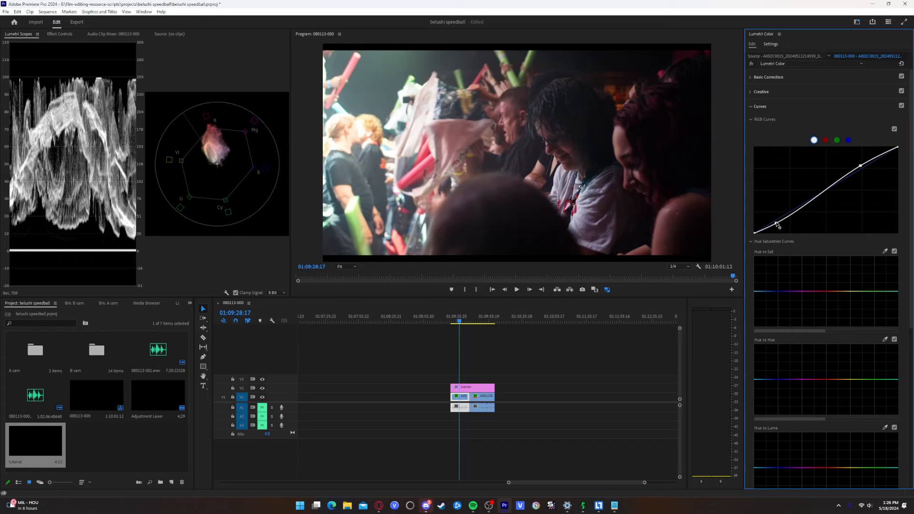
mouse_move(777, 224)
left_mouse_down()
mouse_move(772, 214)
mouse_move(775, 225)
left_mouse_up()
left_click_drag(861, 167, 878, 157)
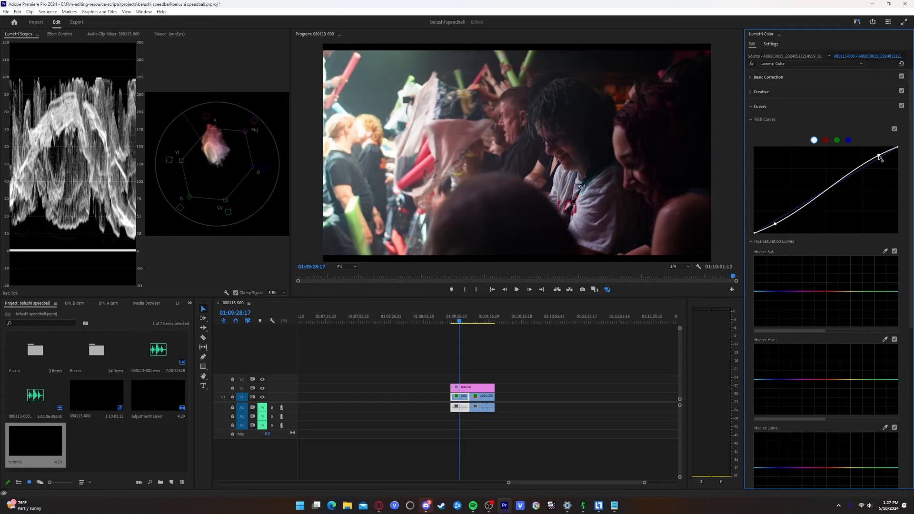
left_click(761, 107)
left_click(774, 122)
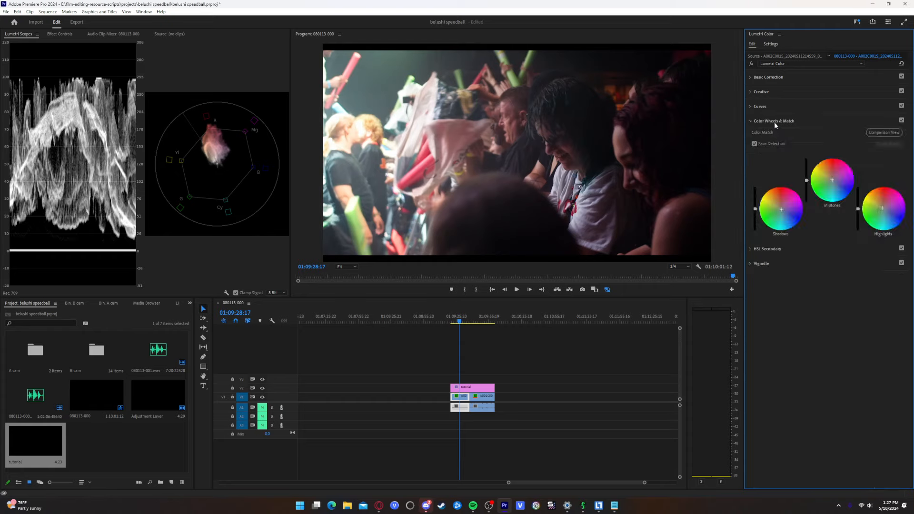
left_click(775, 121)
left_click(775, 122)
left_click(785, 121)
left_click(765, 91)
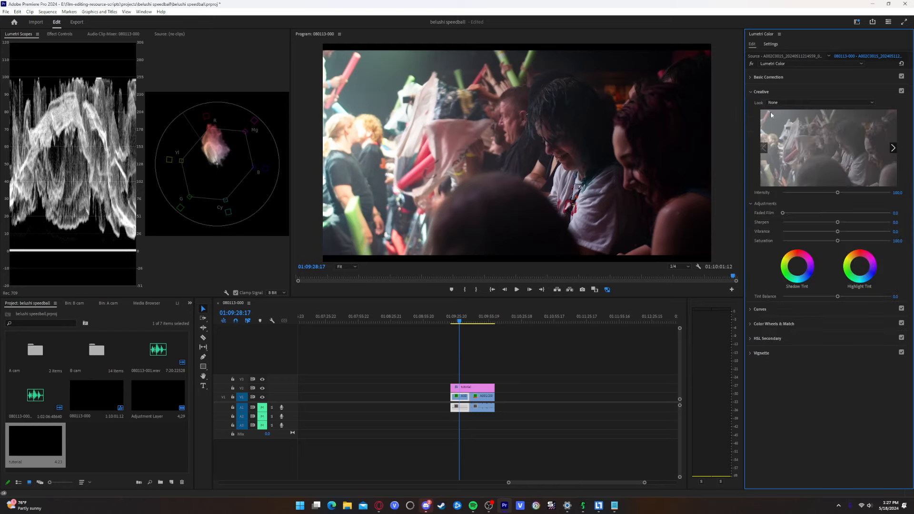
left_click(782, 96)
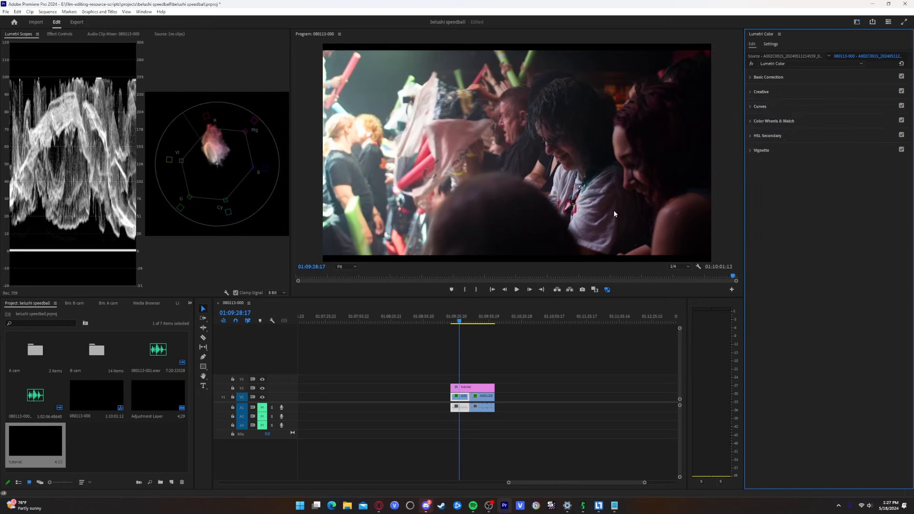
Compare frames from both clips, then play the opening of the first clip to check its grade
left_click(482, 323)
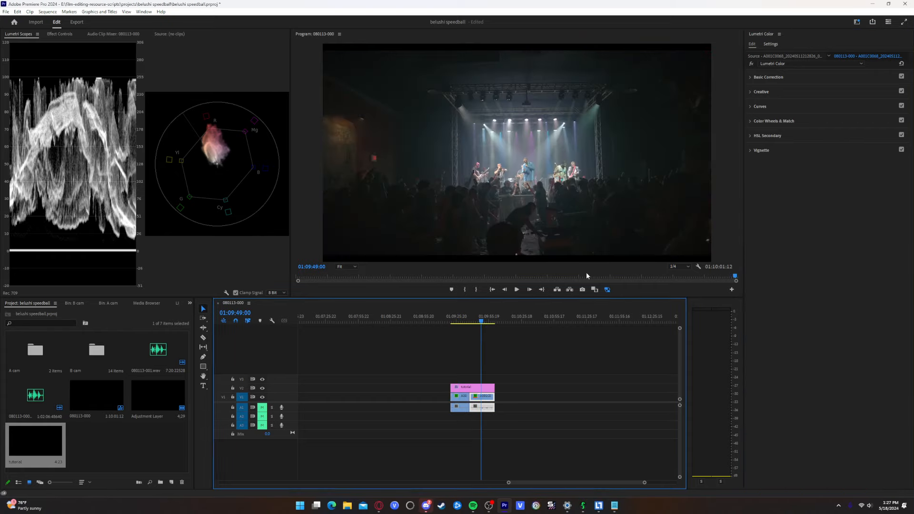
left_click(461, 322)
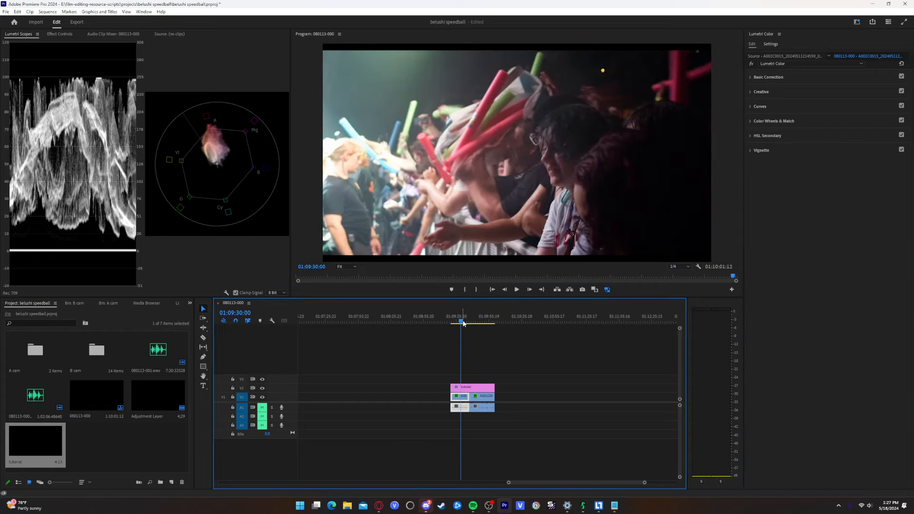
left_click_drag(464, 323, 451, 322)
left_click(516, 289)
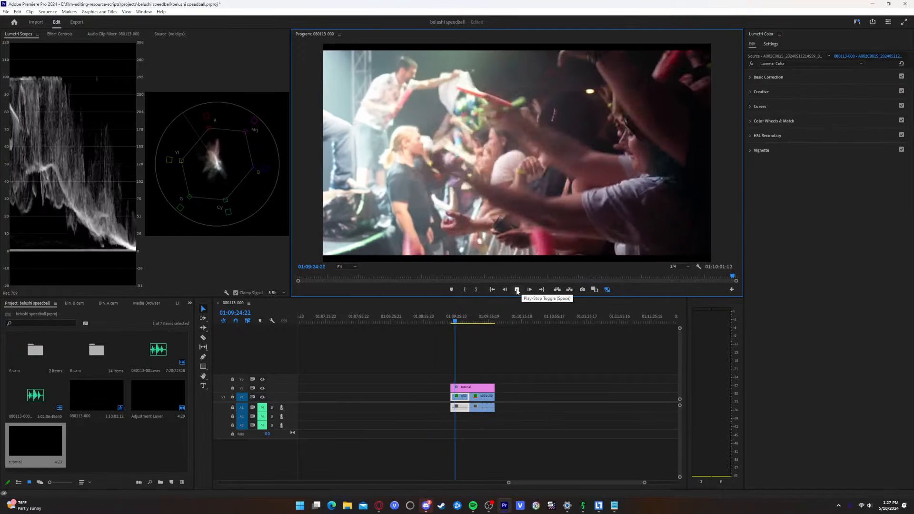
left_click(517, 290)
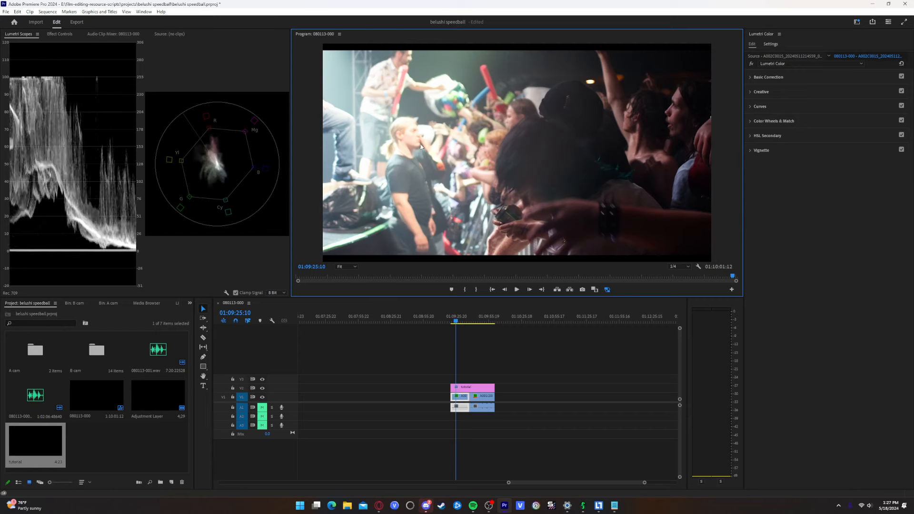
Examine the scopes on other first-clip frames, then play from the first clip into the second to review the grade
left_click(38, 88)
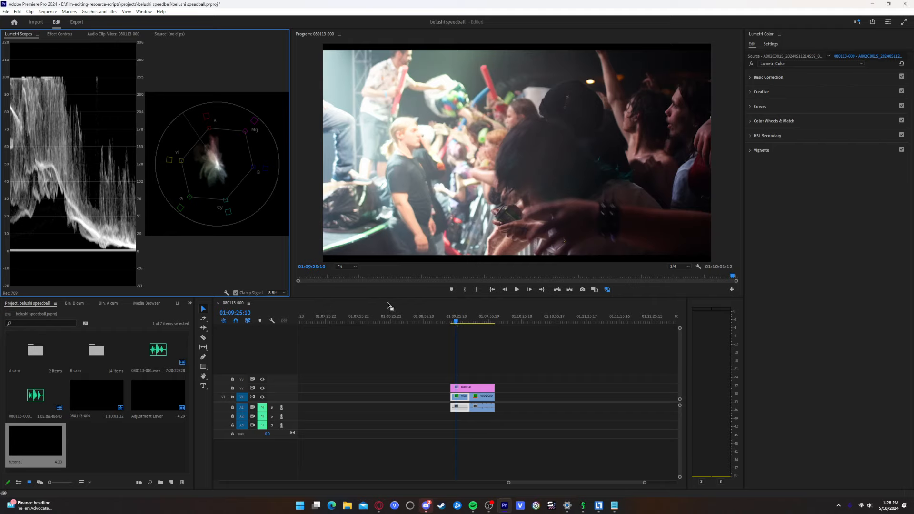
left_click(459, 323)
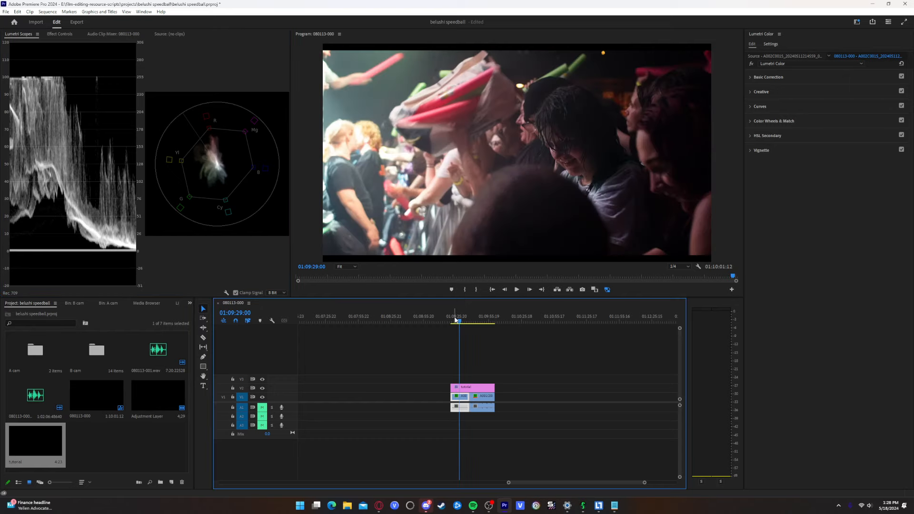
left_click(454, 321)
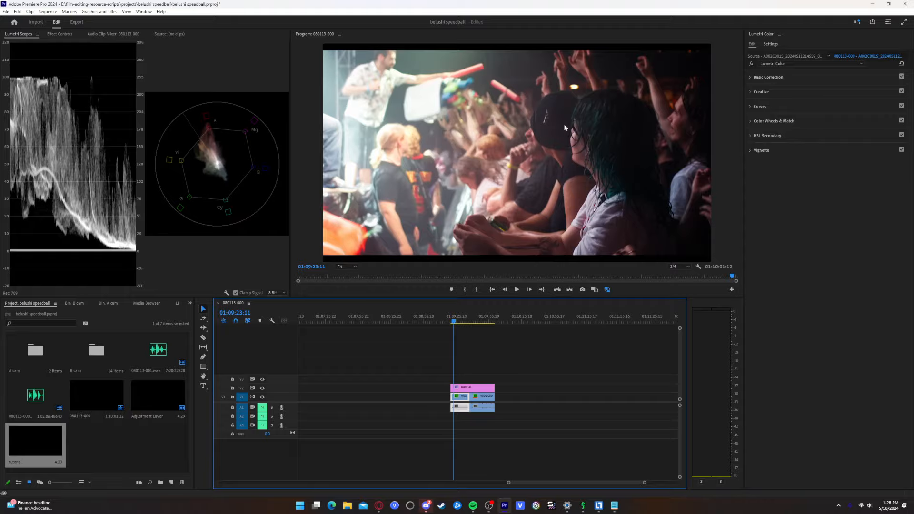
left_click(516, 290)
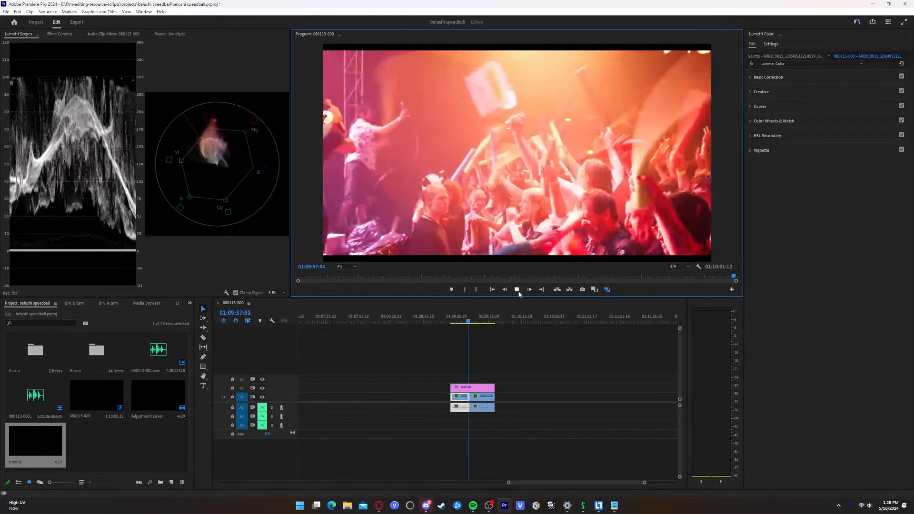
left_click(517, 290)
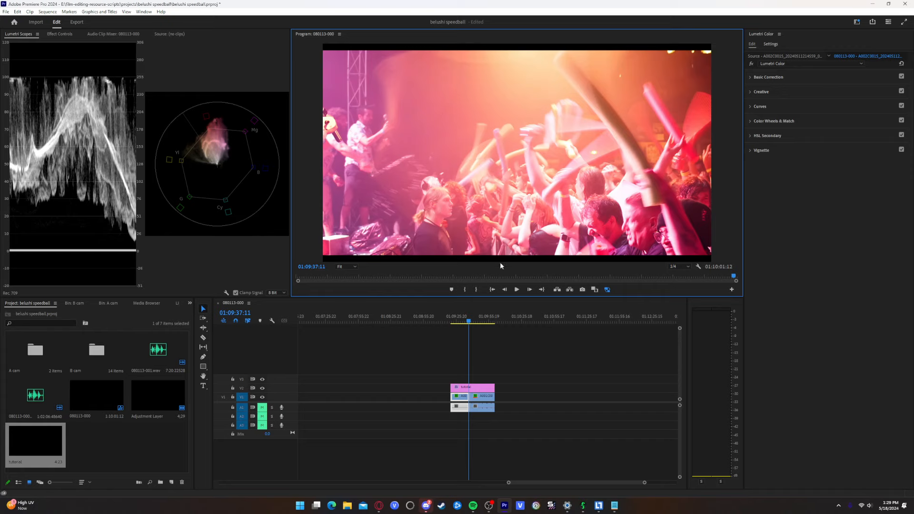
left_click(517, 289)
key("space")
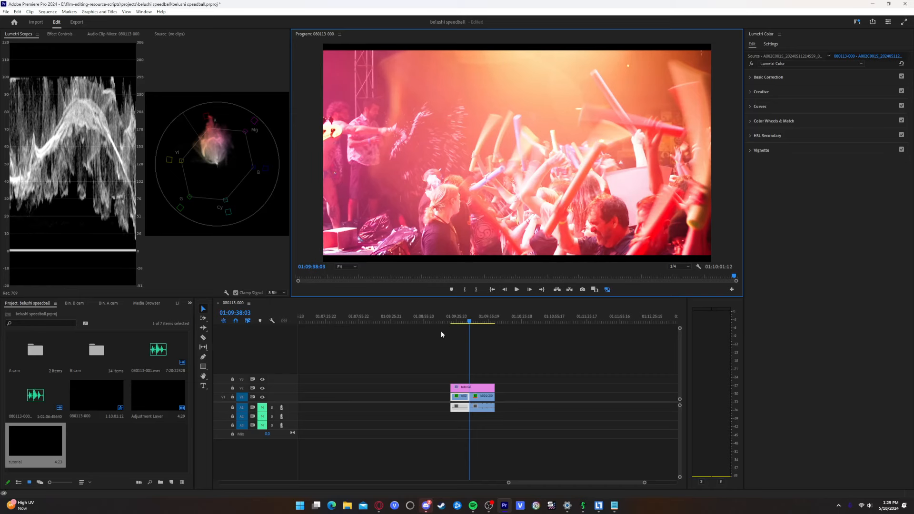
left_click(517, 291)
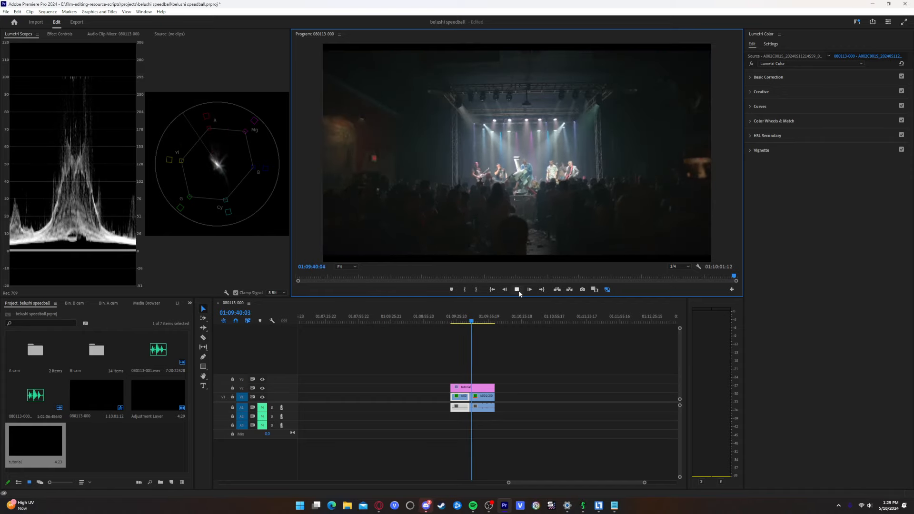
left_click(517, 290)
Set the Exposure of the second video clip, the wide stage shot, to 1 in Basic Correction
left_click(480, 395)
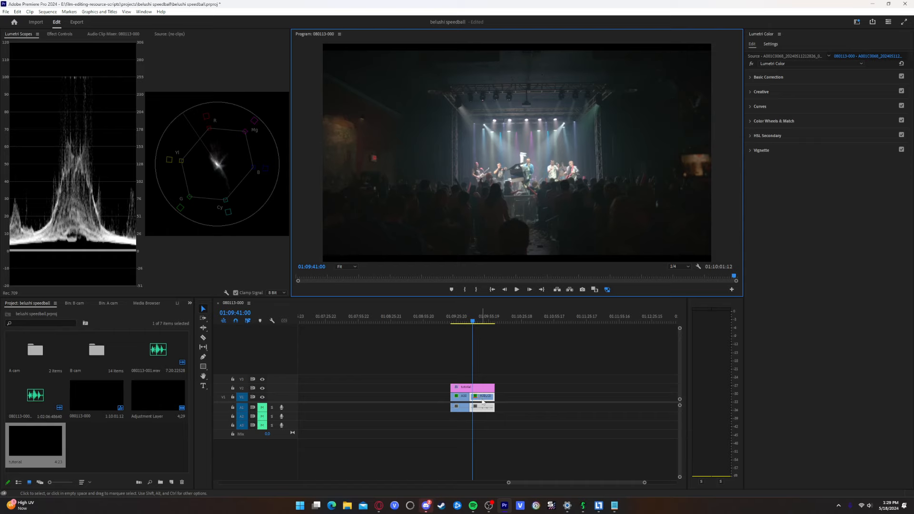
left_click(480, 396)
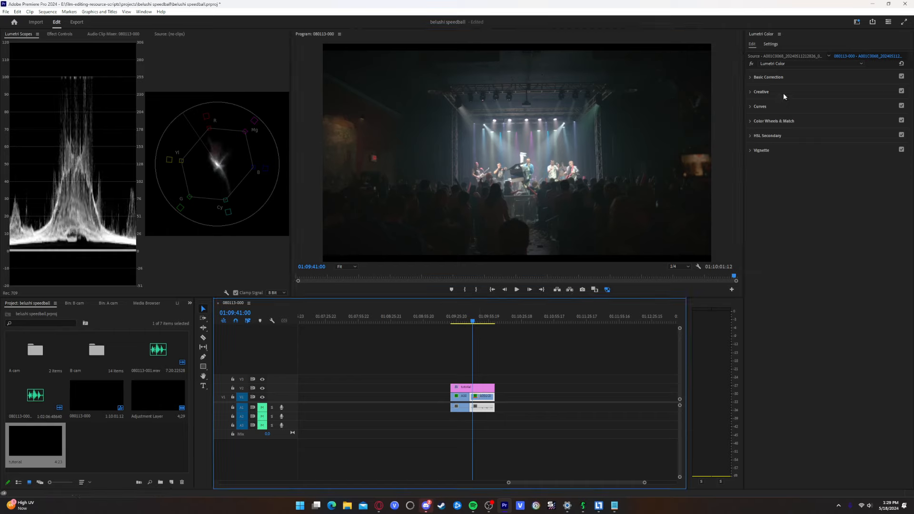
left_click(769, 78)
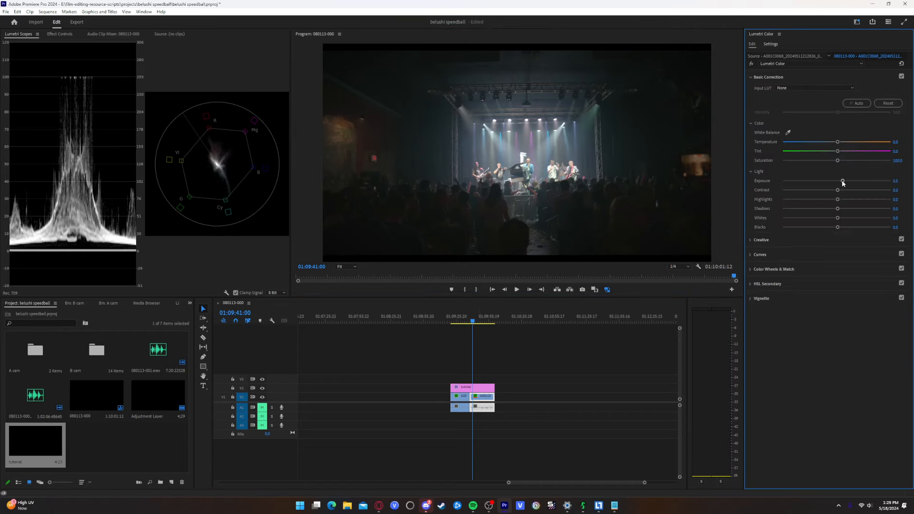
left_click(770, 77)
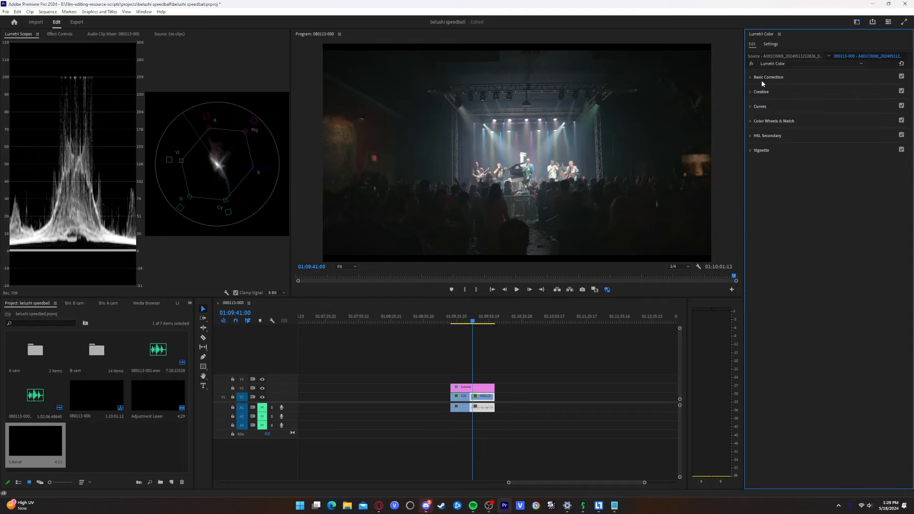
left_click(761, 78)
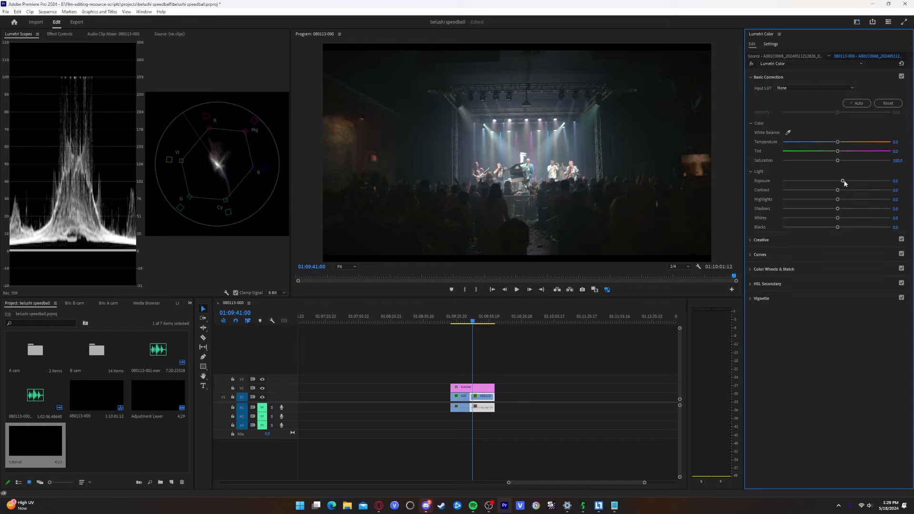
left_click(896, 181)
type("1")
key("Return")
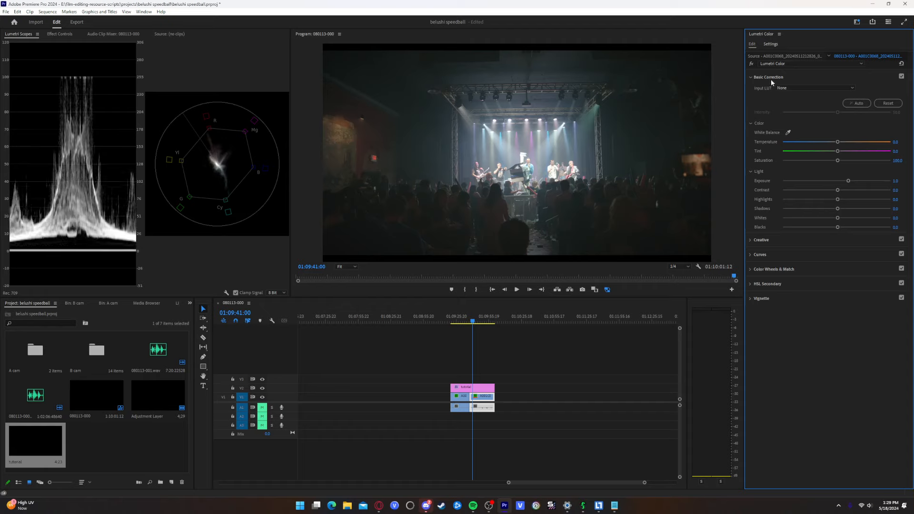
Reset the second clip's RGB curve and reshape it with a slightly lowered highlight point and a shadow point near the diagonal
left_click(760, 254)
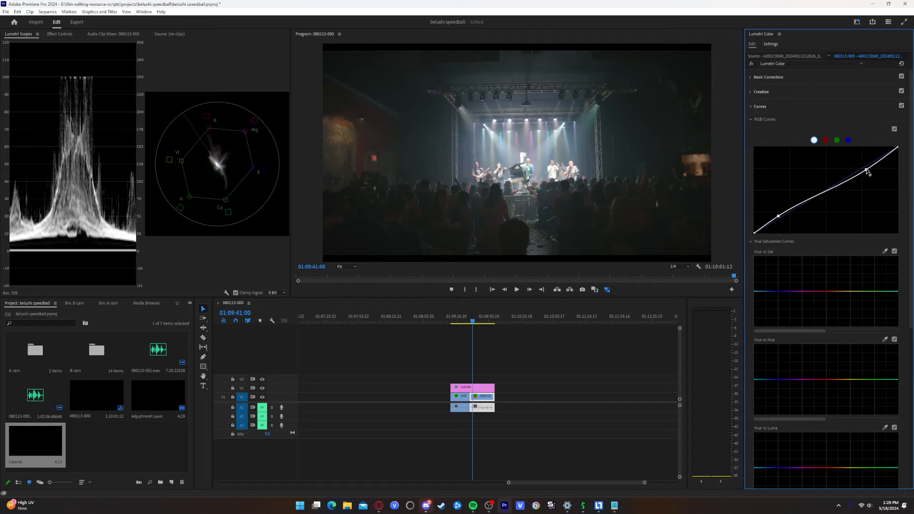
double_click(866, 170)
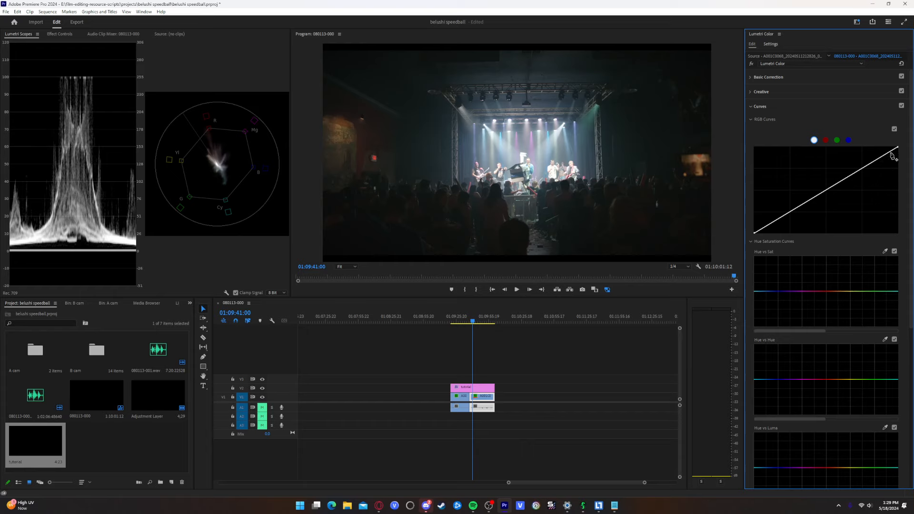
left_click_drag(890, 152, 890, 154)
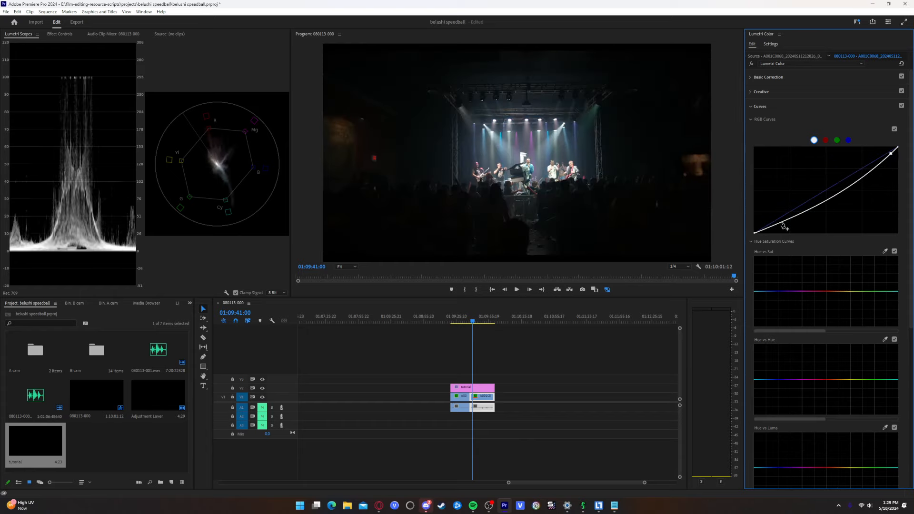
left_click_drag(781, 223, 785, 219)
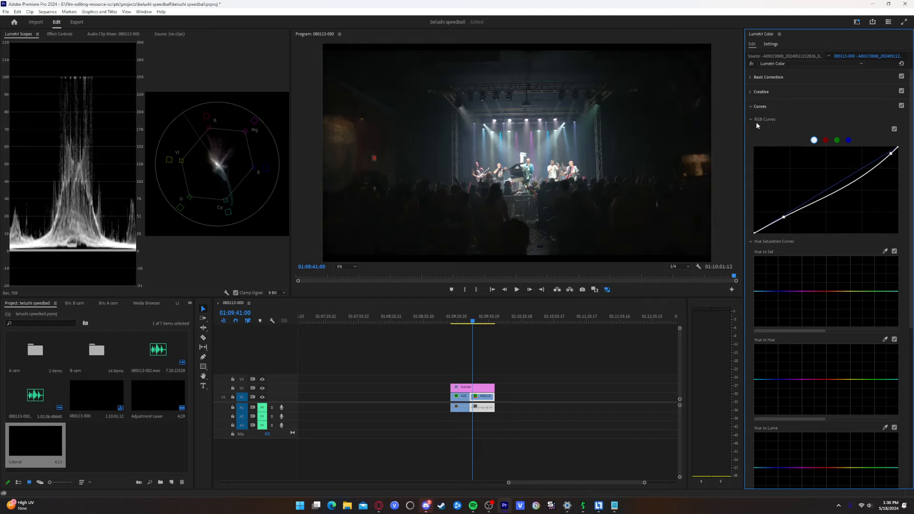
Play the second clip to its end to review its reshaped curve, and return to a frame midway through the clip
left_click(757, 107)
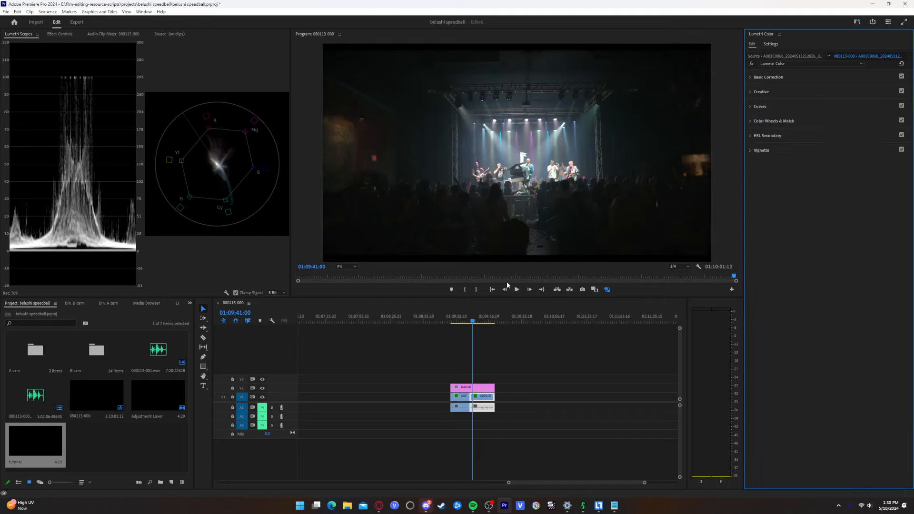
left_click(517, 289)
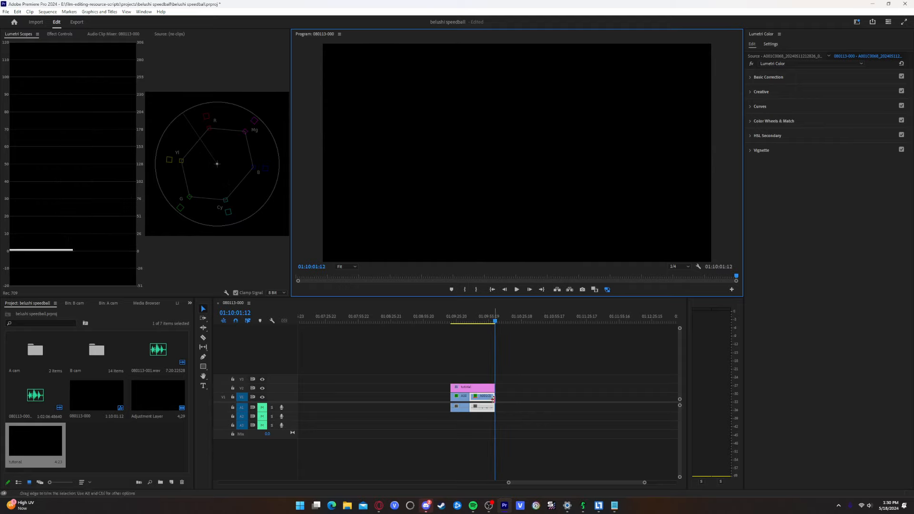
left_click(485, 323)
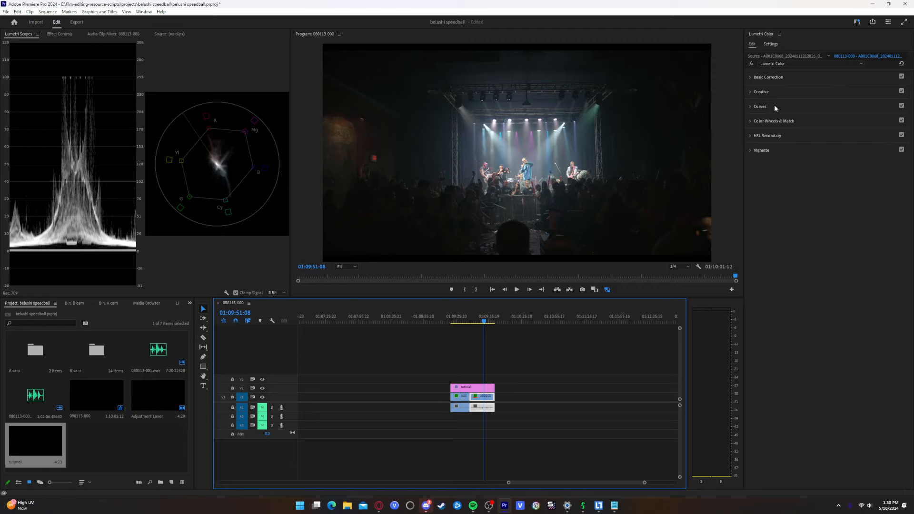
Make slight color shifts near the centers of the second clip's Highlights, Midtones and Shadows color wheels
left_click(761, 92)
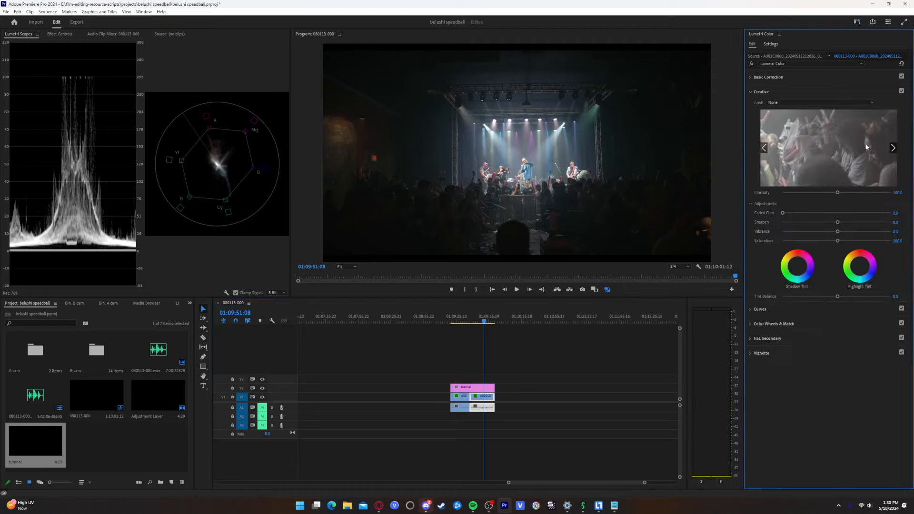
left_click(773, 326)
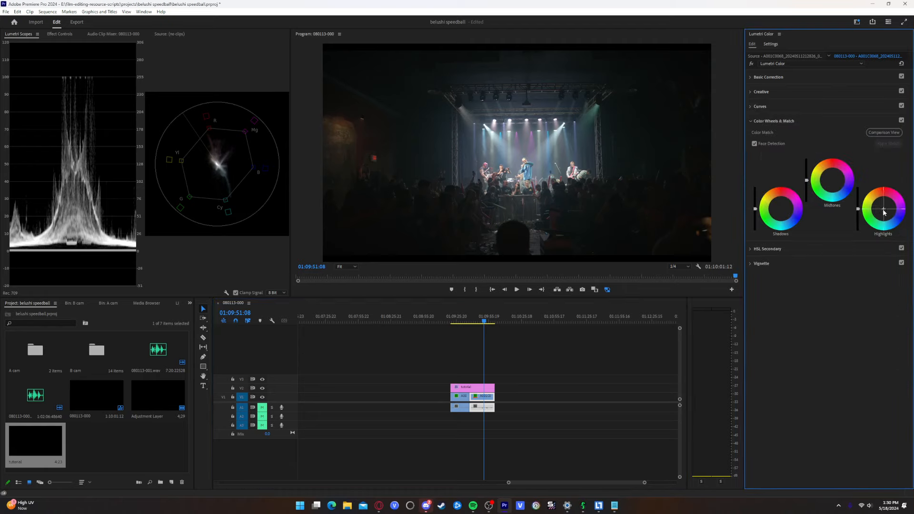
left_click(884, 211)
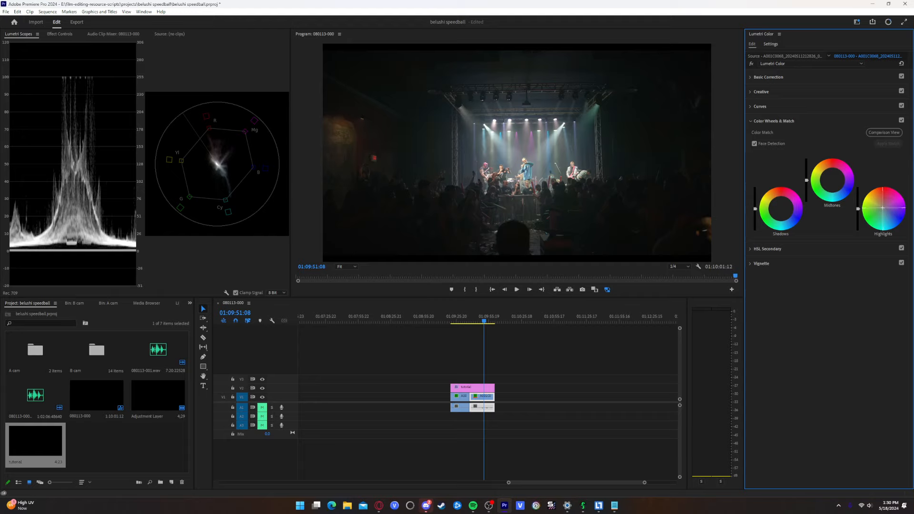
left_click(835, 187)
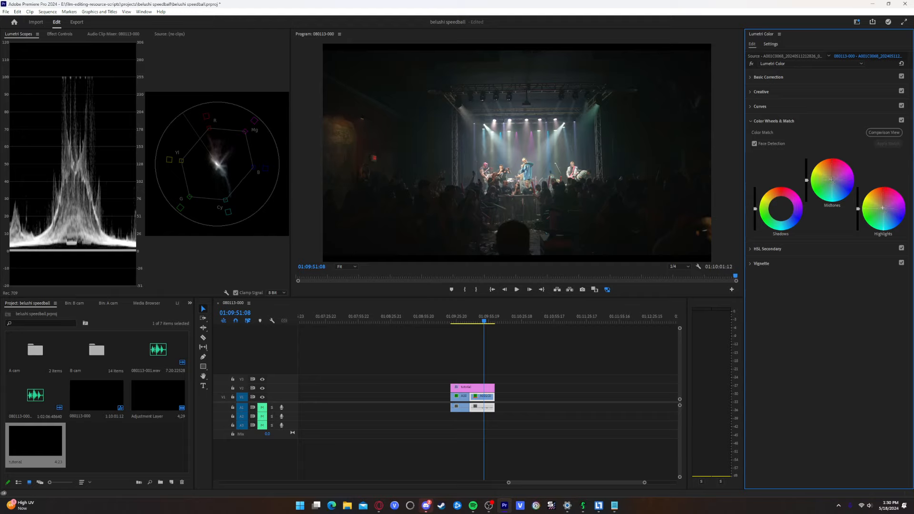
left_click_drag(832, 181, 832, 180)
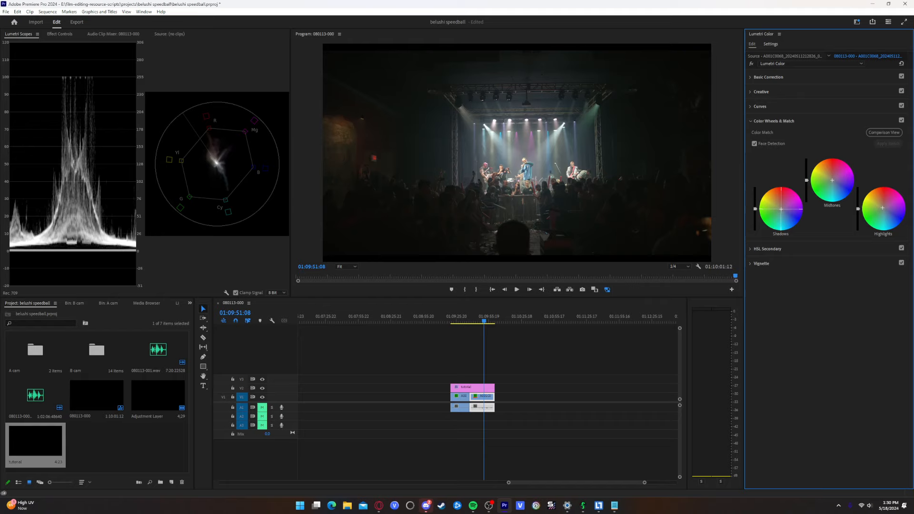
left_click_drag(781, 210, 780, 210)
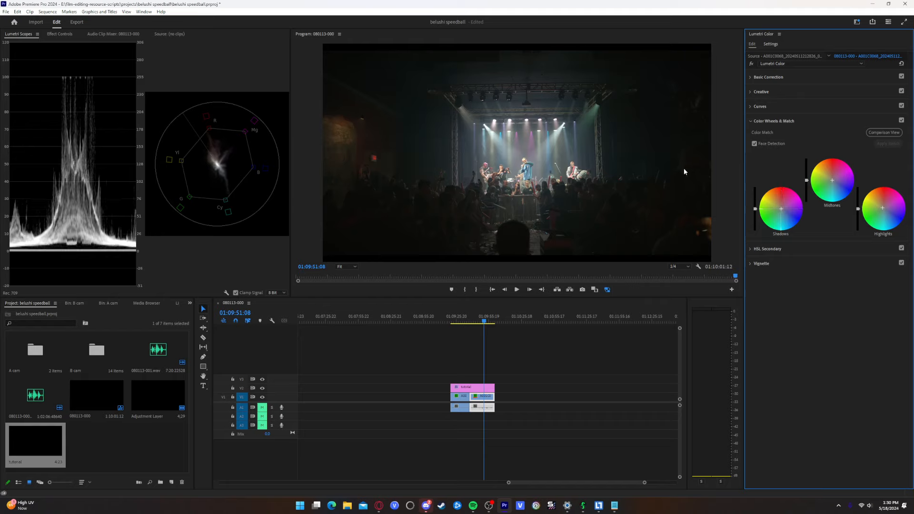
Set the second clip's Contrast to 3 in Basic Correction
left_click(776, 122)
left_click(770, 92)
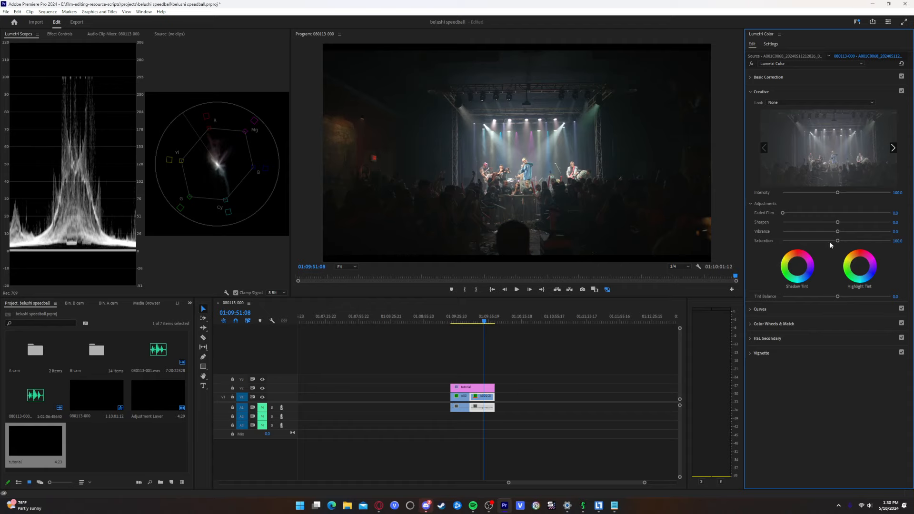
left_click(772, 78)
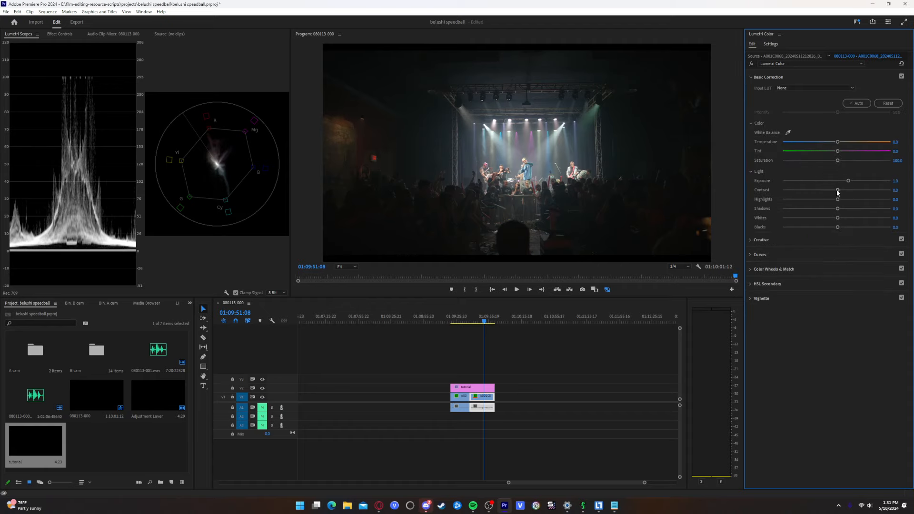
left_click_drag(838, 192, 843, 192)
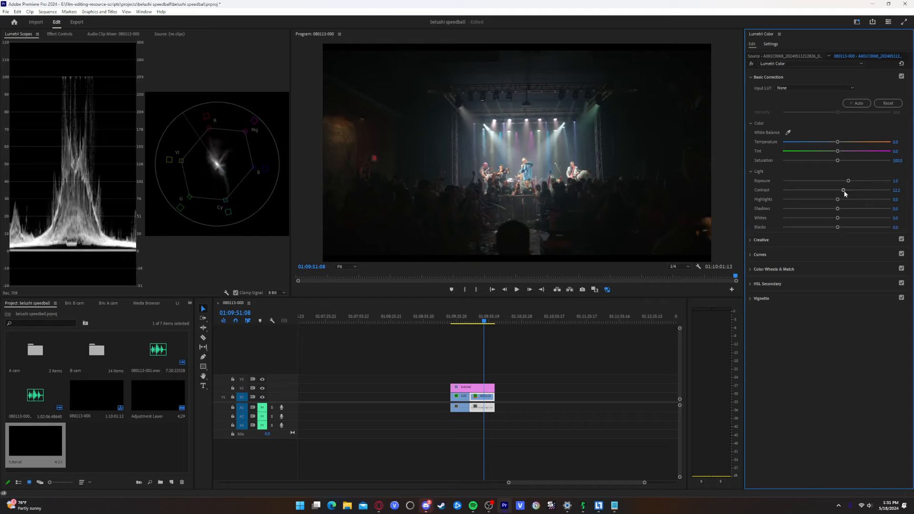
left_click_drag(843, 190, 840, 191)
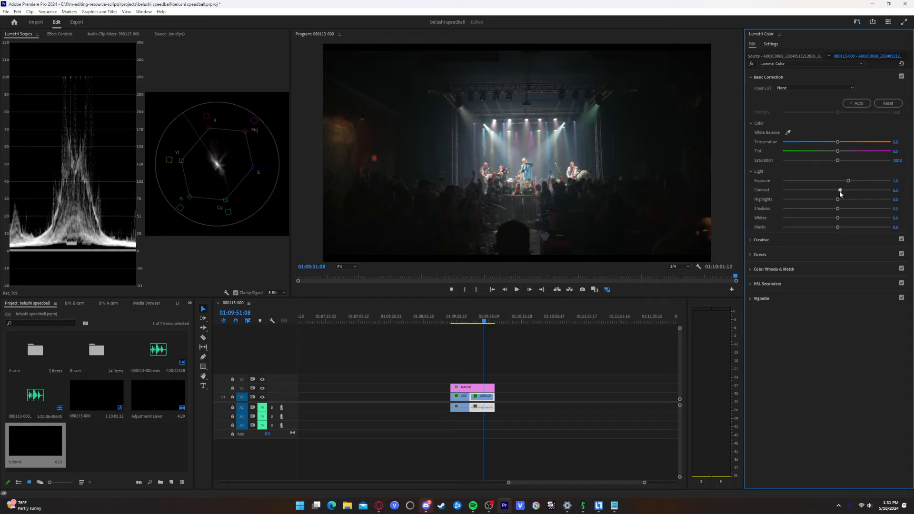
left_click(898, 190)
type("3")
key("Return")
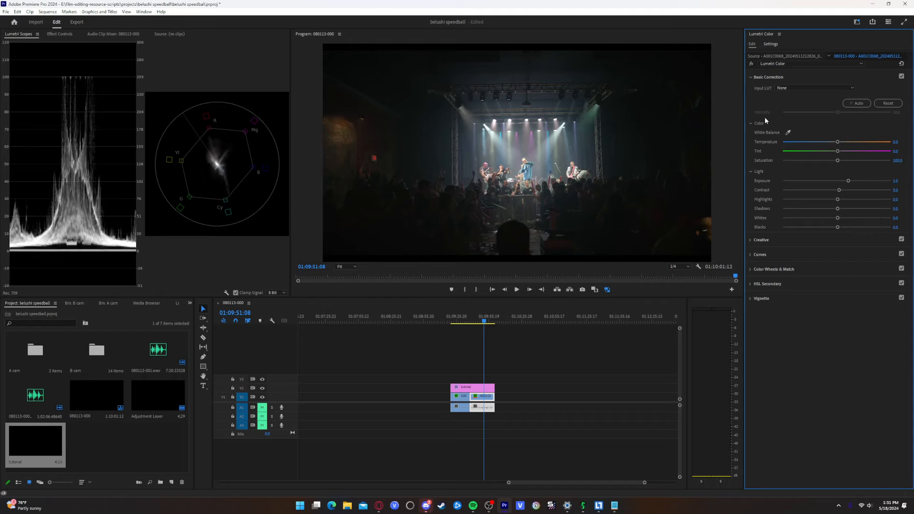
left_click(767, 77)
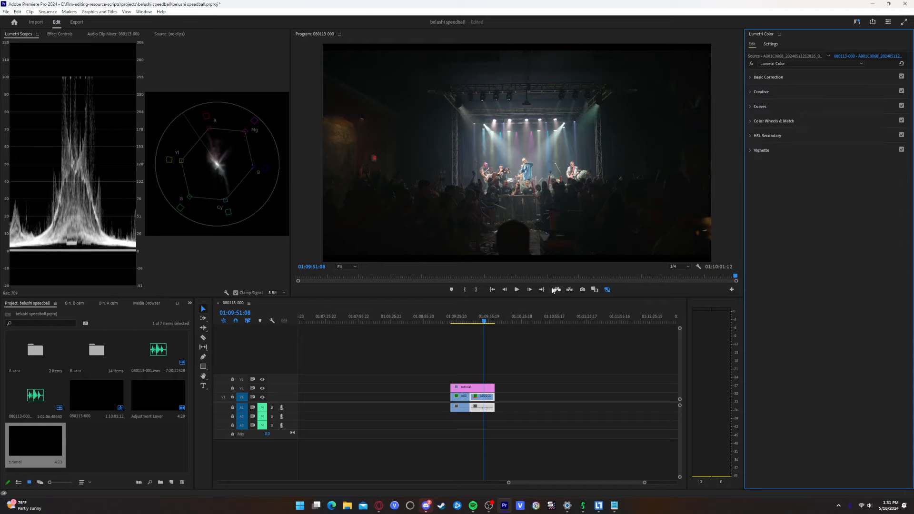
Compare frames of the crowd clip and the wide stage clip to check how their grades match
left_click(469, 324)
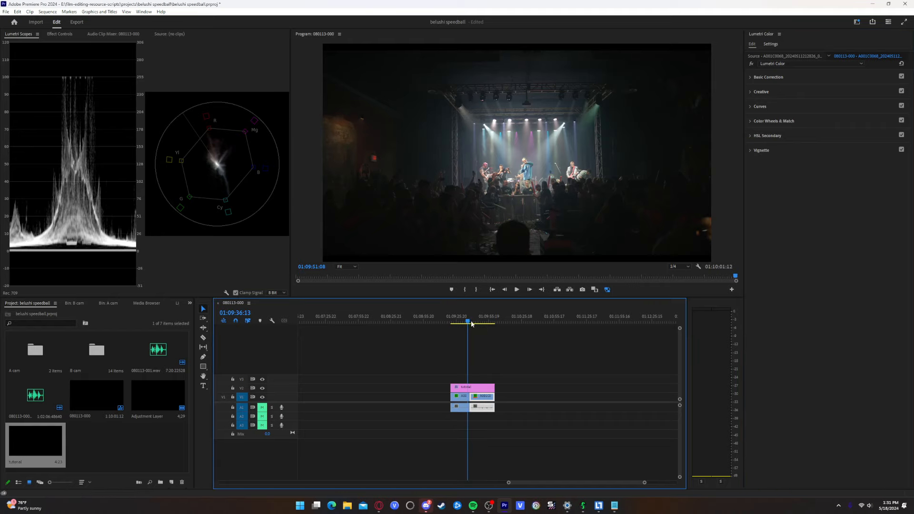
left_click(461, 323)
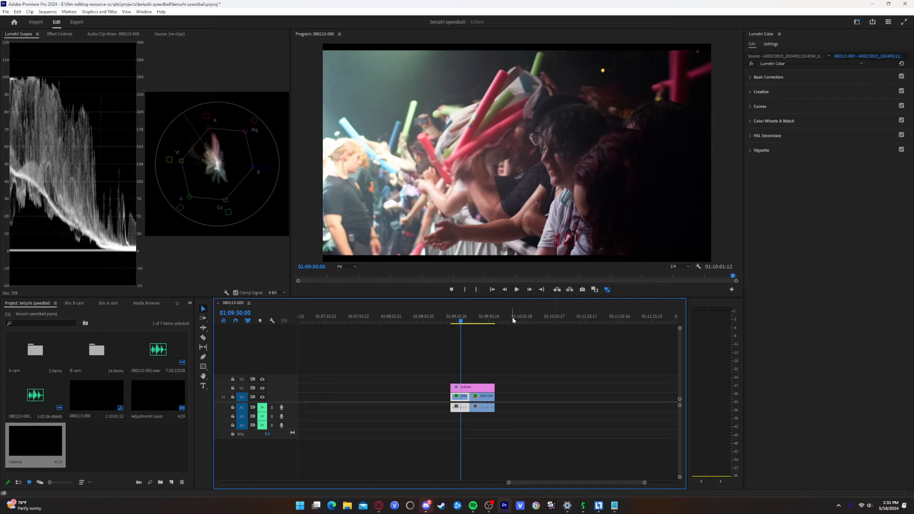
left_click(487, 319)
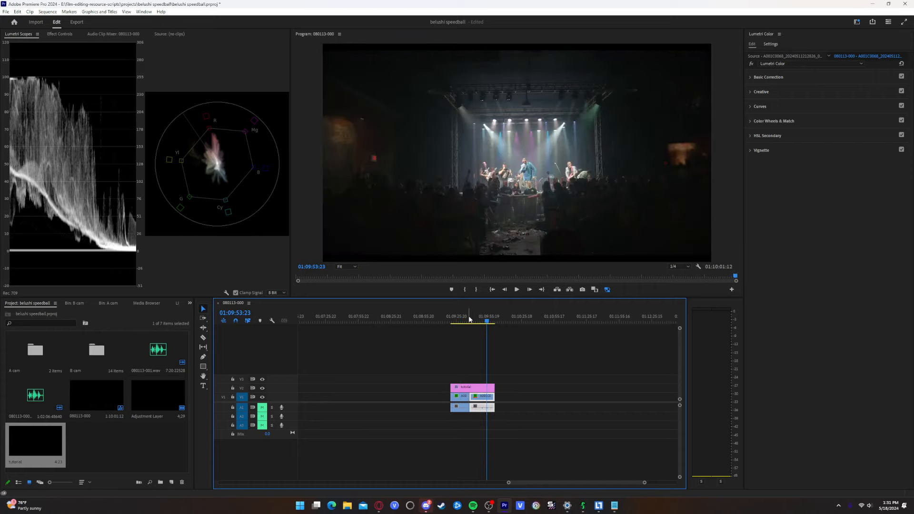
left_click(467, 320)
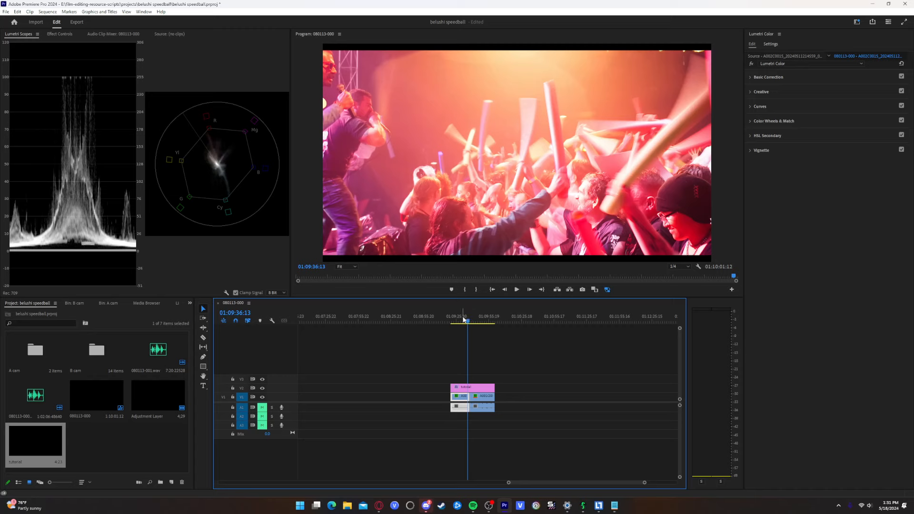
left_click(463, 319)
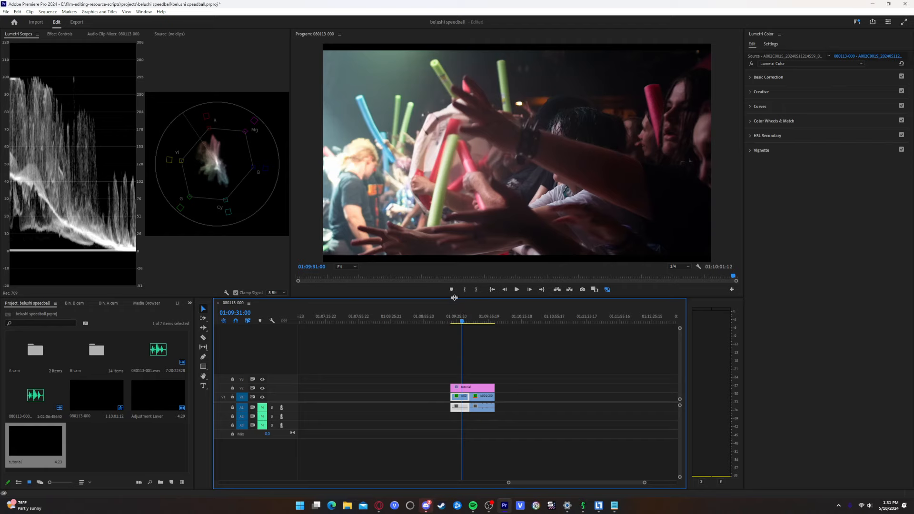
Apply Cinematic.cube from the Magic Bullet Looks LUTs folder as the first clip's Creative look
left_click(760, 92)
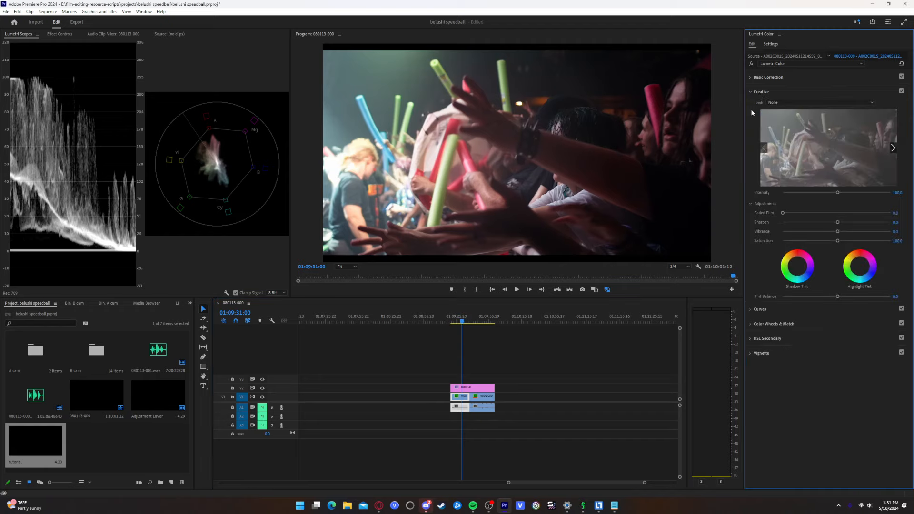
left_click(777, 102)
scroll(828, 258, "down", 3)
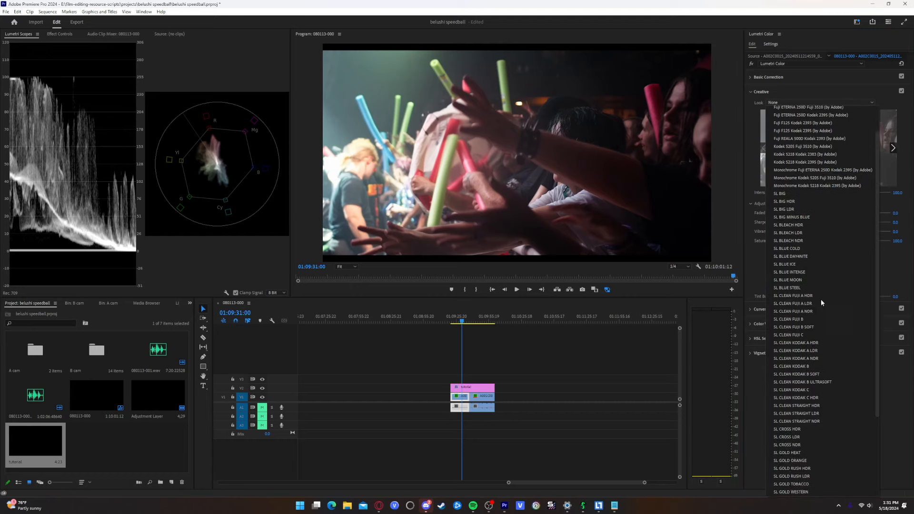
scroll(809, 215, "up", 3)
left_click(791, 102)
left_click(790, 102)
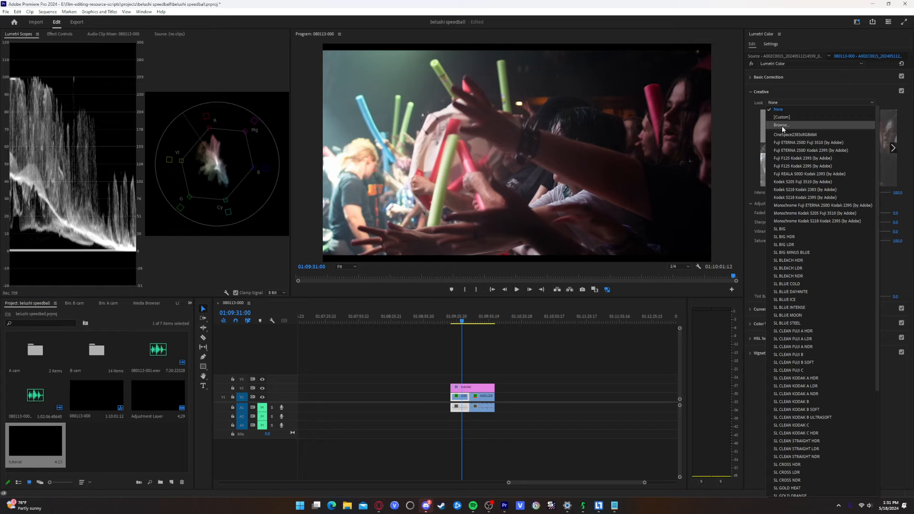
left_click(794, 123)
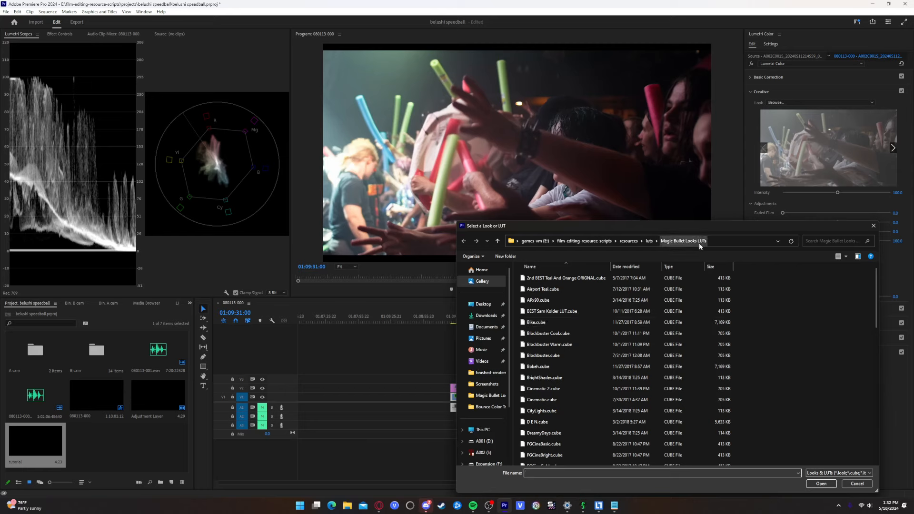
left_click(552, 405)
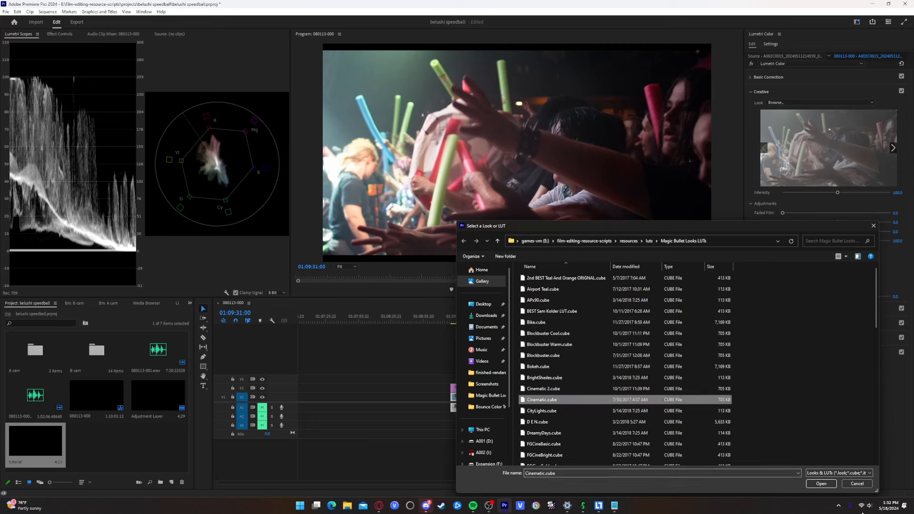
left_click(828, 485)
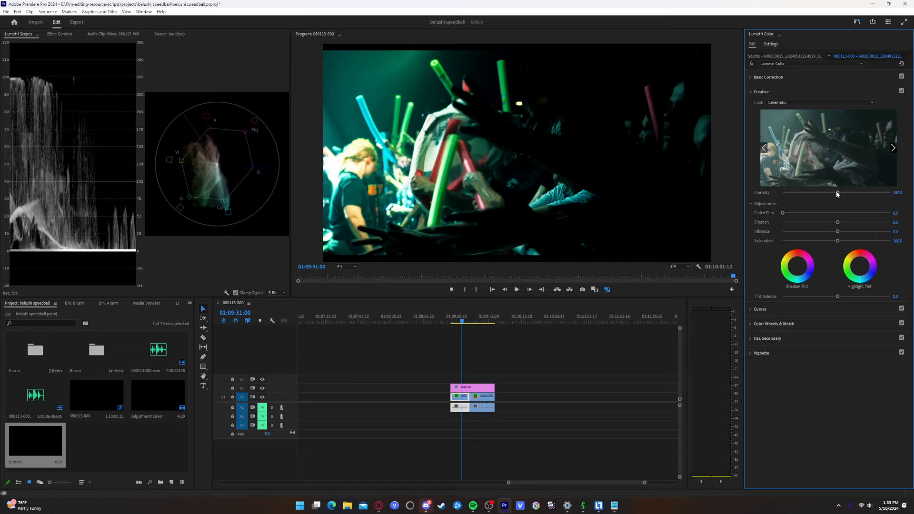
Reduce the Cinematic look's Intensity on the first clip to about 17.2, and check the clip's Basic Correction settings
left_click_drag(838, 193, 767, 197)
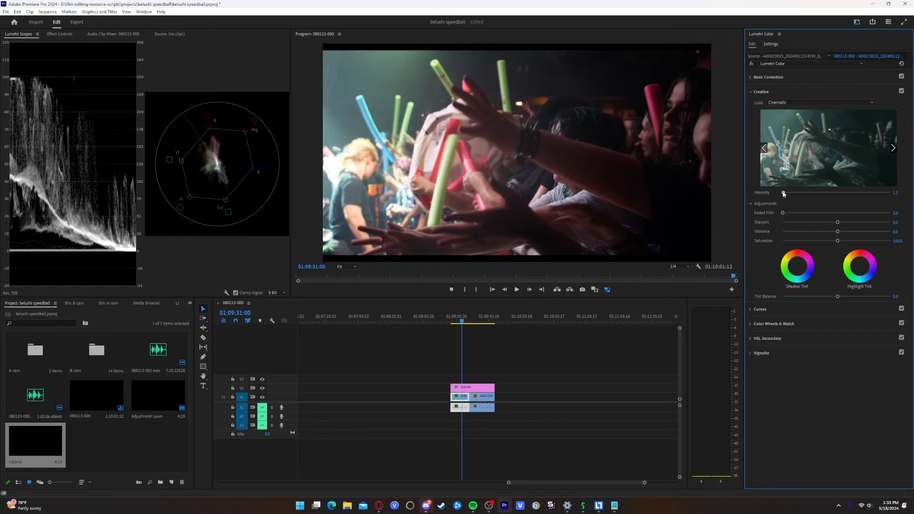
left_click_drag(784, 192, 792, 194)
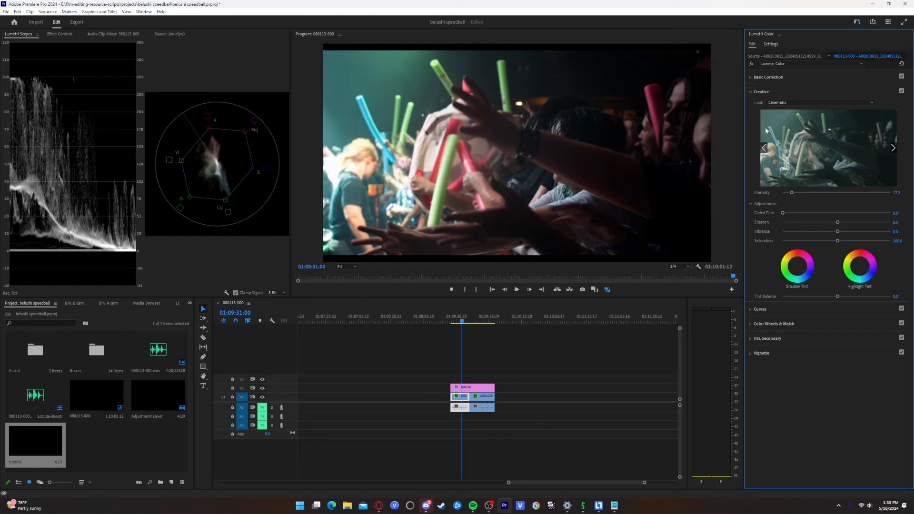
left_click(772, 78)
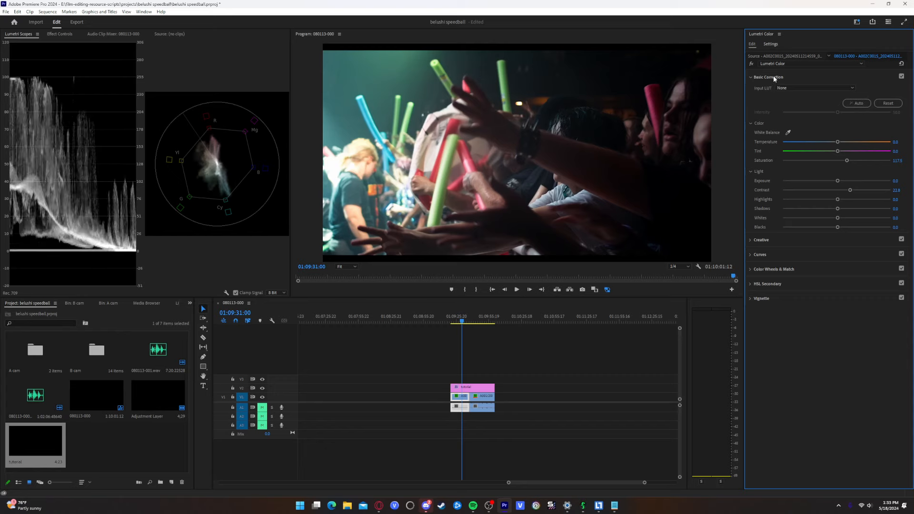
left_click(773, 76)
View a second-clip frame for comparison, and play part of the first clip to review the Cinematic look
left_click(476, 324)
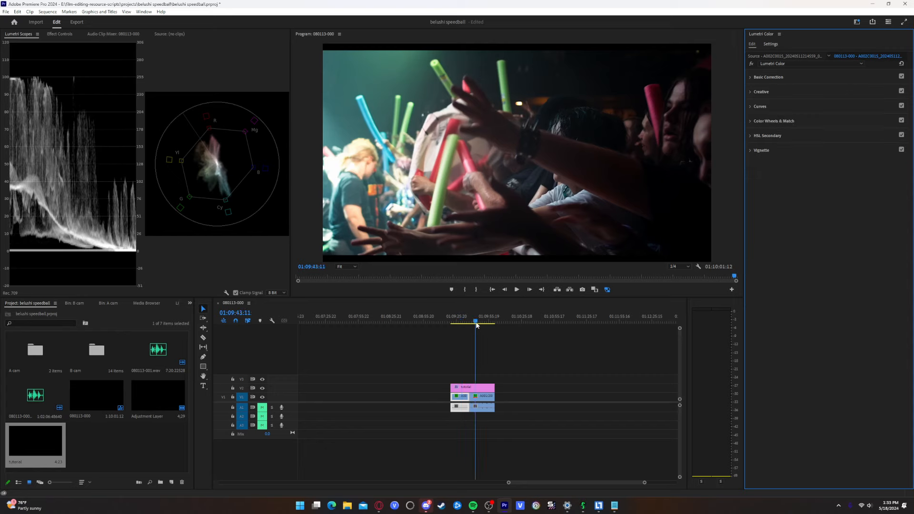
left_click(457, 321)
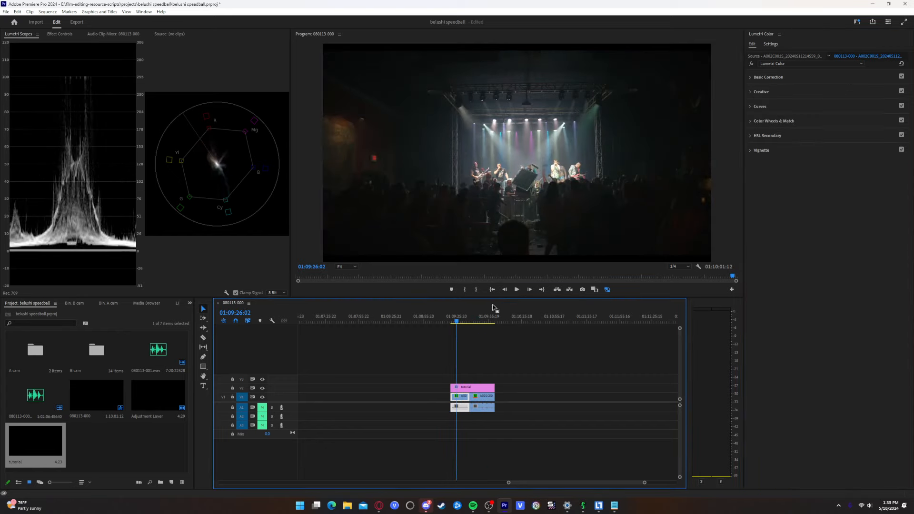
left_click(517, 290)
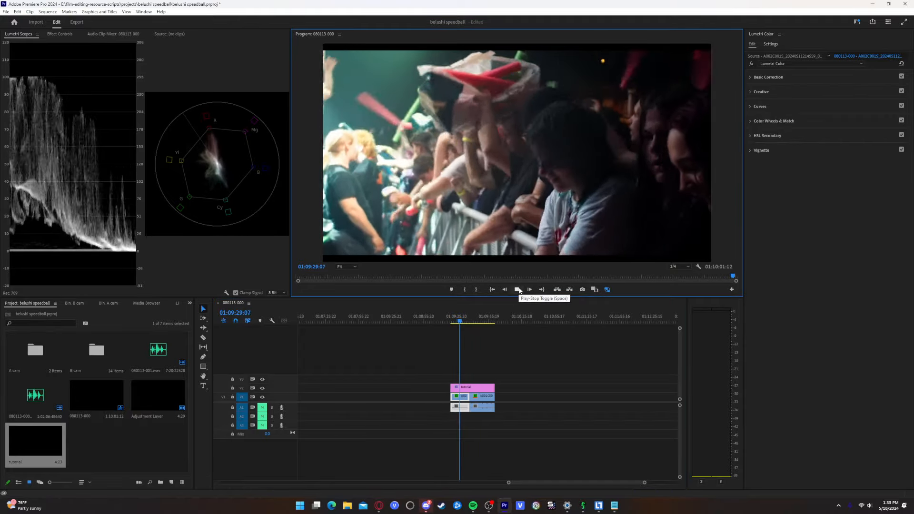
left_click(517, 289)
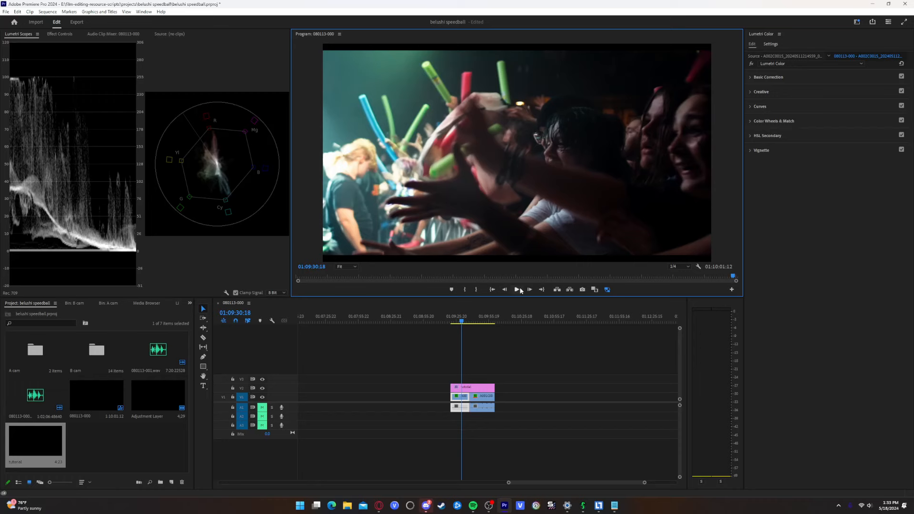
Warm the tutorial adjustment layer by raising its Lumetri Temperature to about 12
left_click(463, 387)
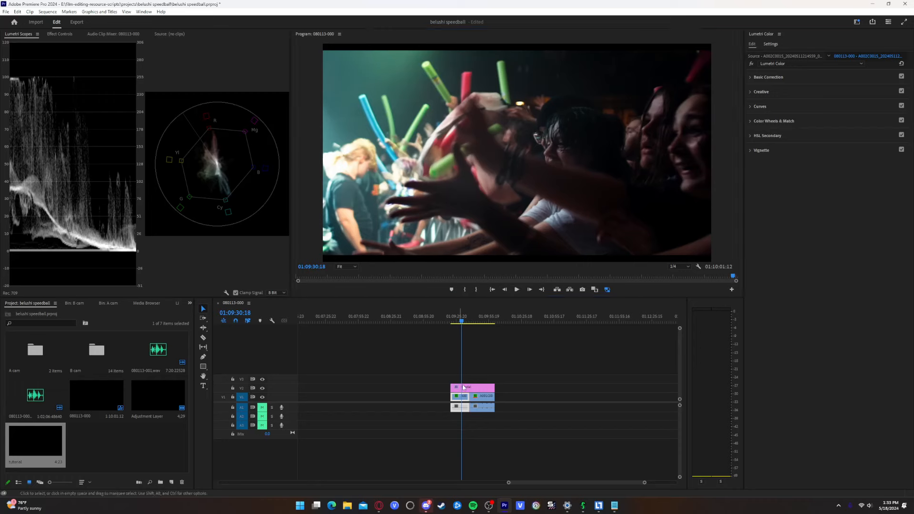
left_click(776, 80)
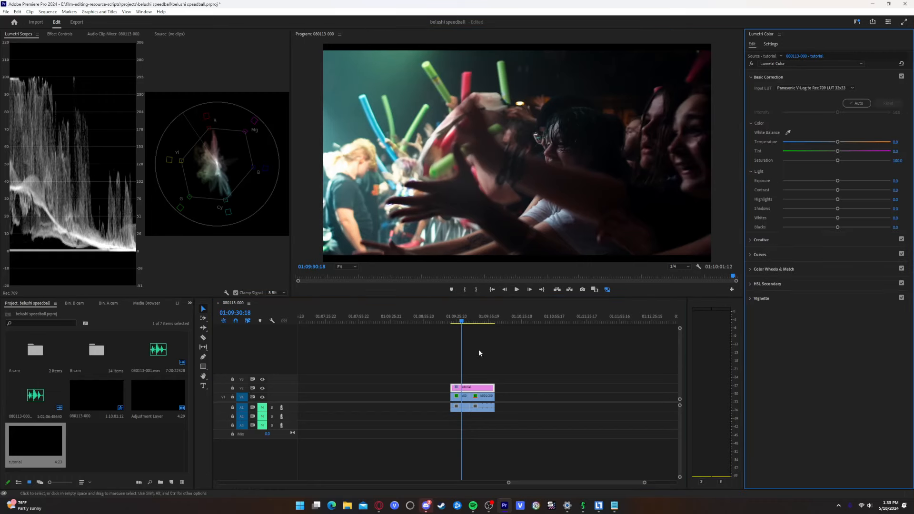
left_click(472, 389)
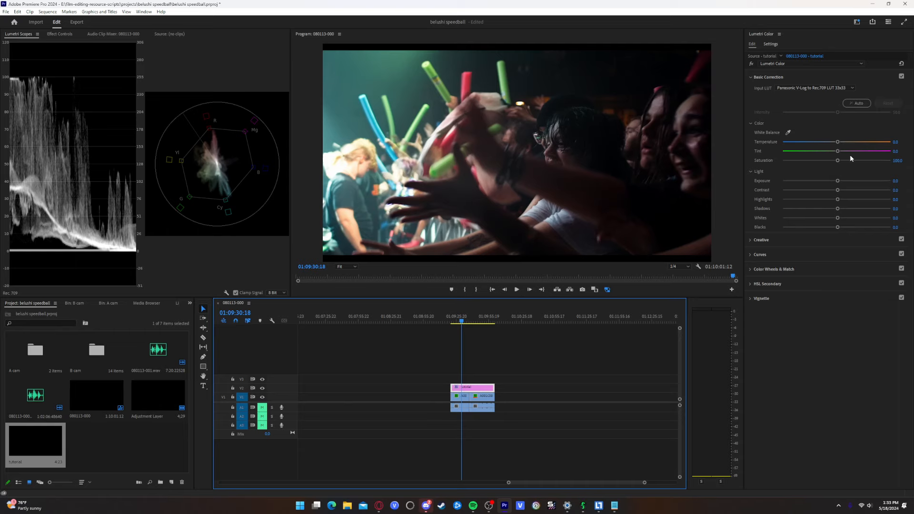
left_click_drag(839, 142, 844, 143)
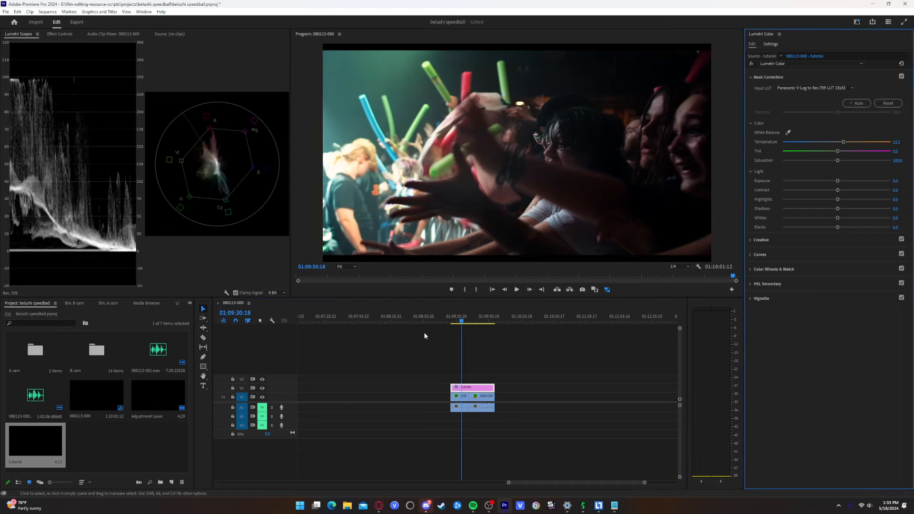
View the adjustment on a wide stage frame and check the camera settings in the text notes
left_click(479, 322)
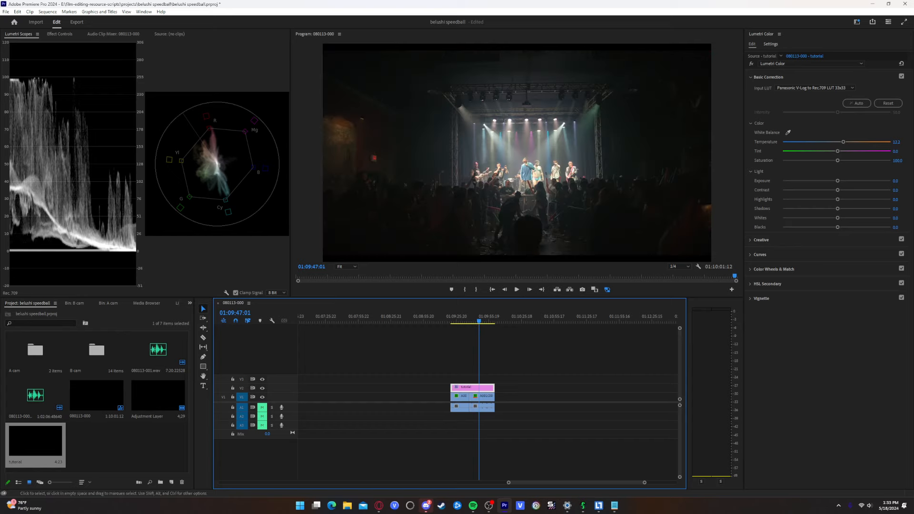
left_click(616, 506)
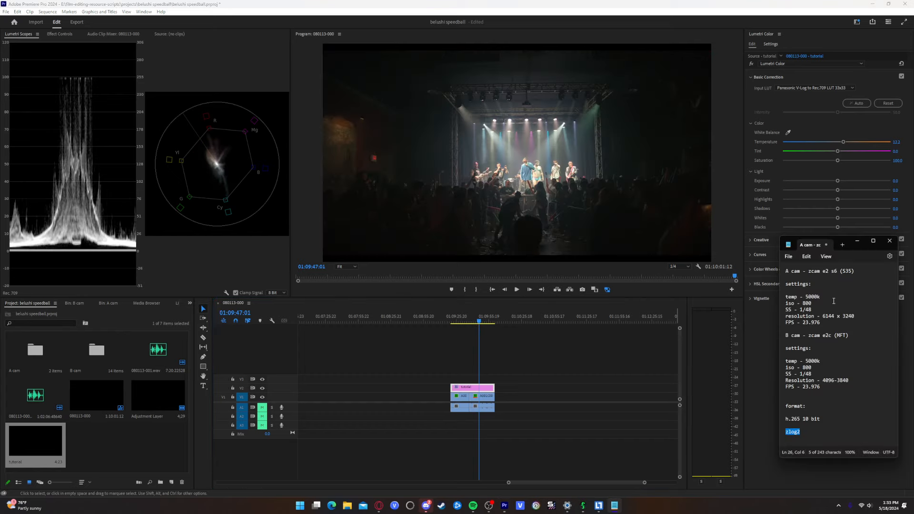
left_click(660, 3)
Play the sequence from the crowd clip into the wide stage clip to review the grade on both
left_click(454, 320)
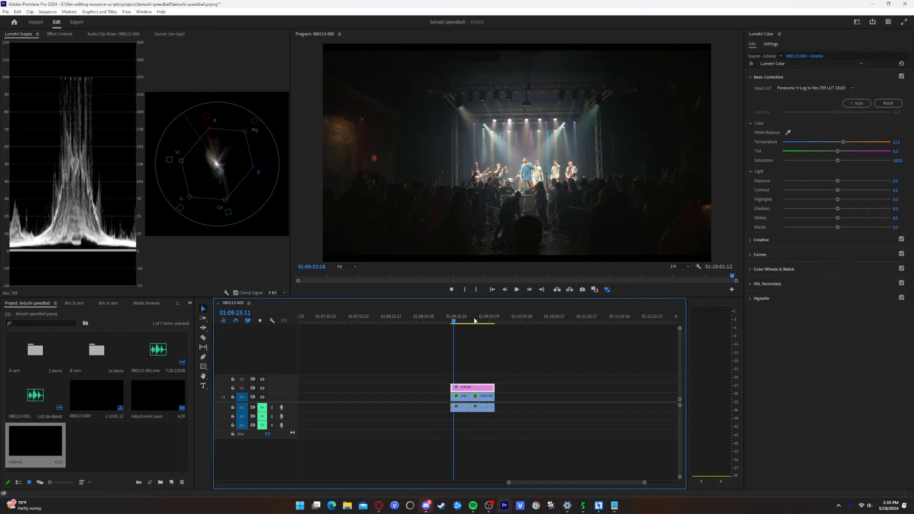
left_click(518, 289)
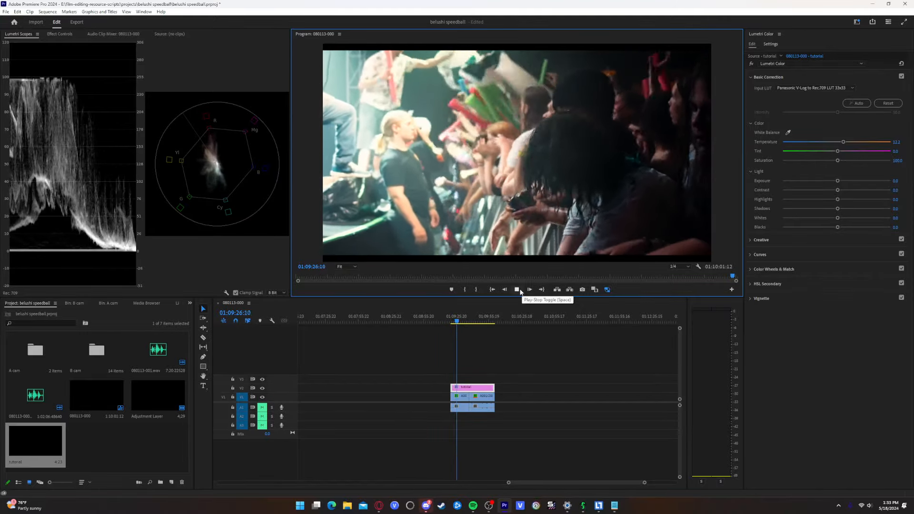
key("space")
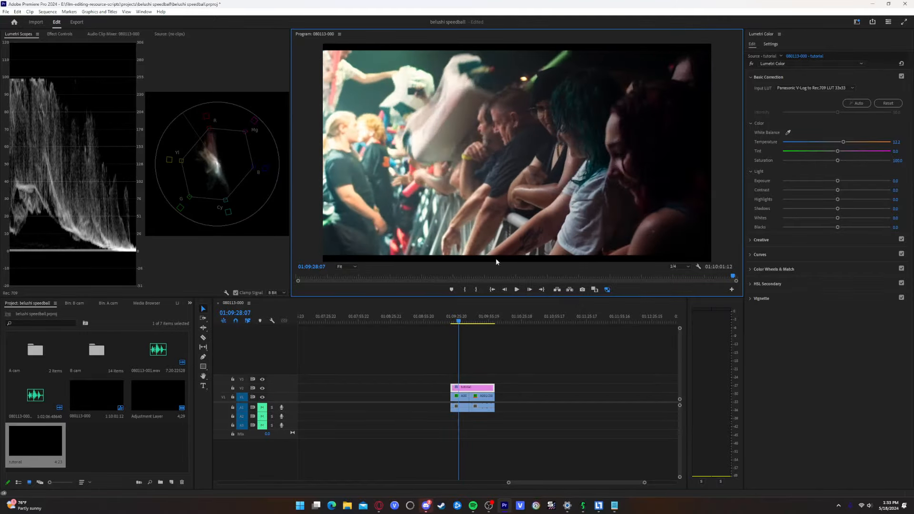
left_click(455, 320)
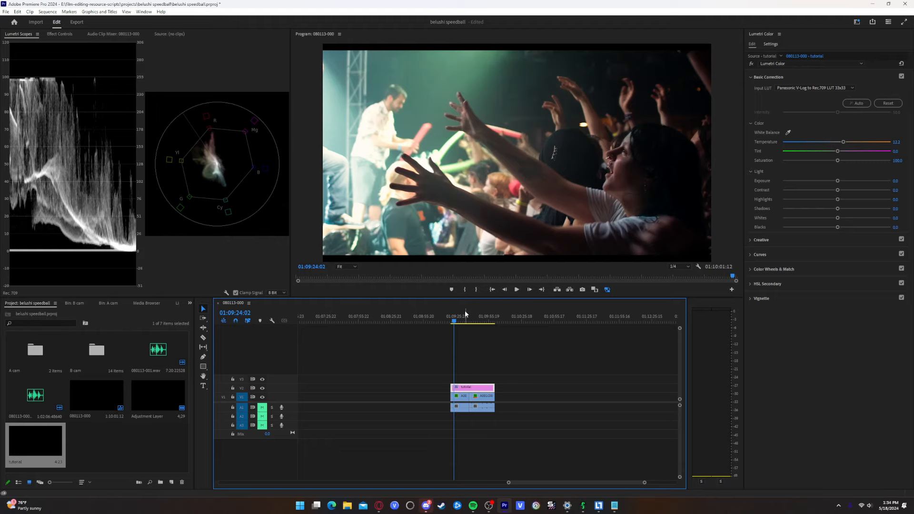
left_click(517, 289)
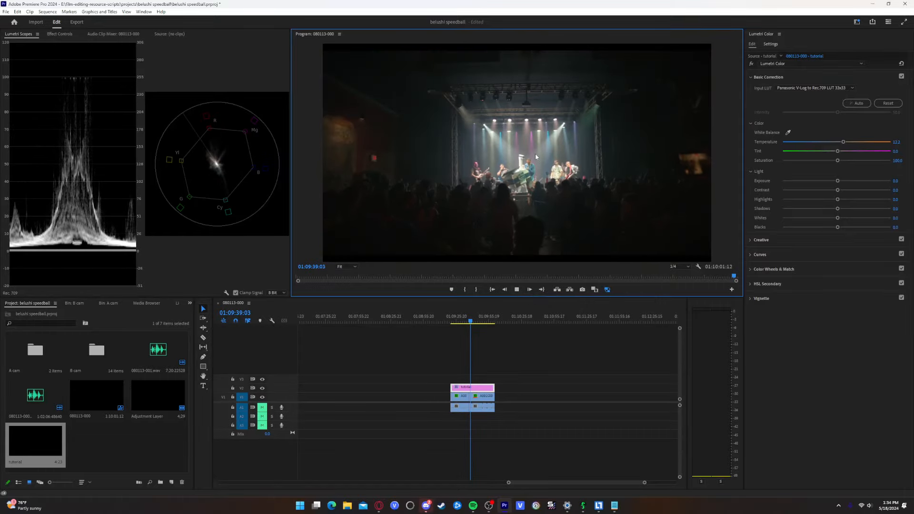
left_click(517, 290)
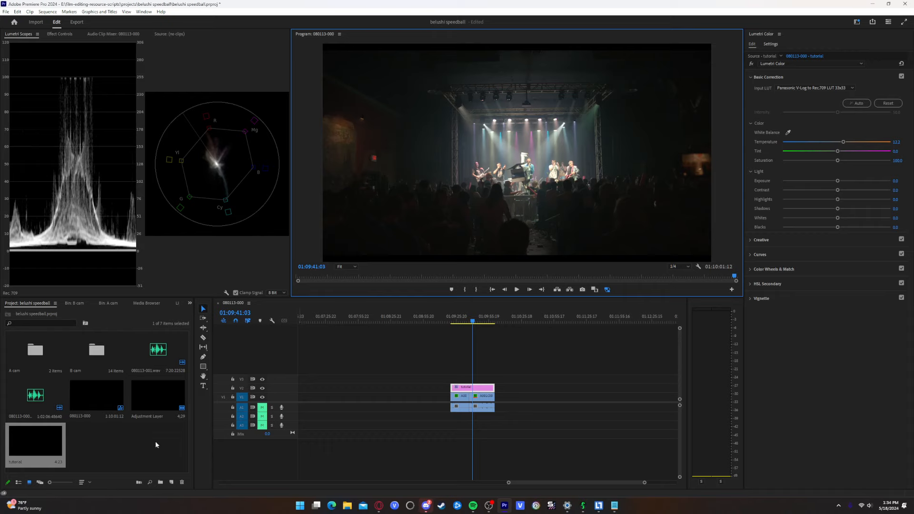
Delete the Lumetri Color effect from the first crowd clip
left_click(461, 405)
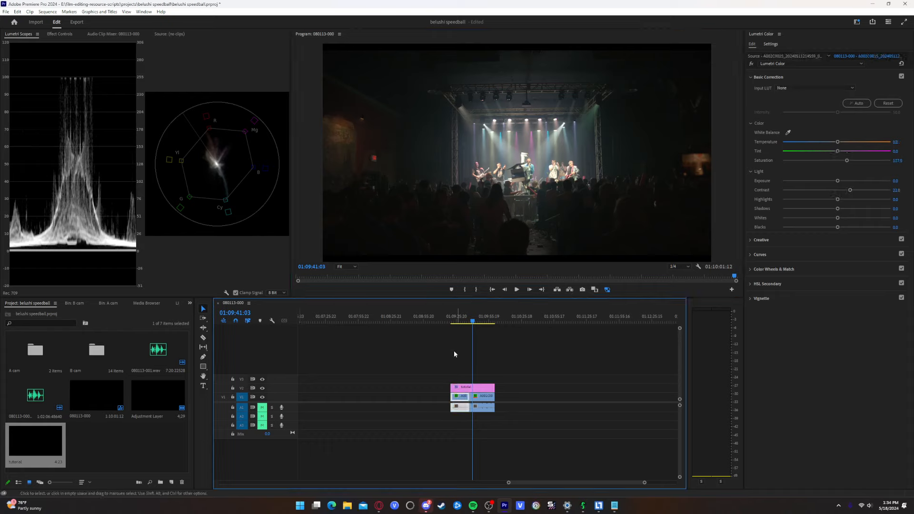
left_click(454, 322)
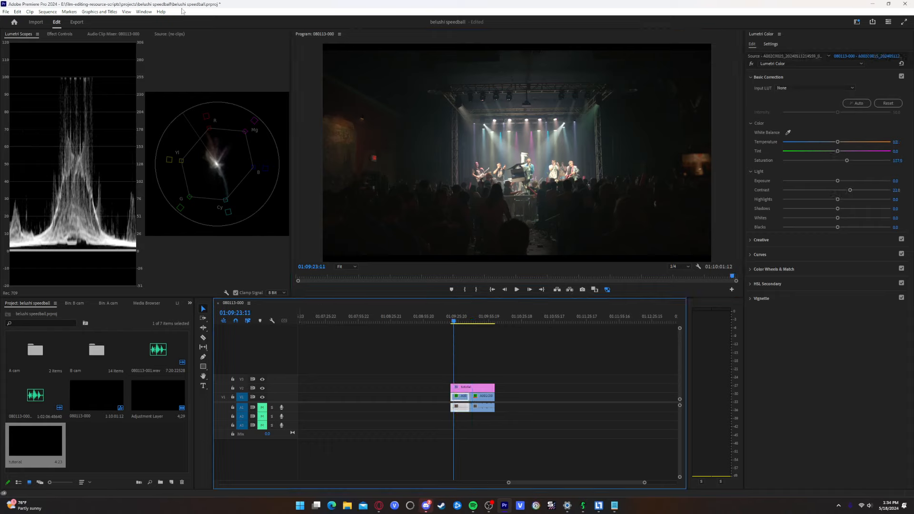
left_click(52, 33)
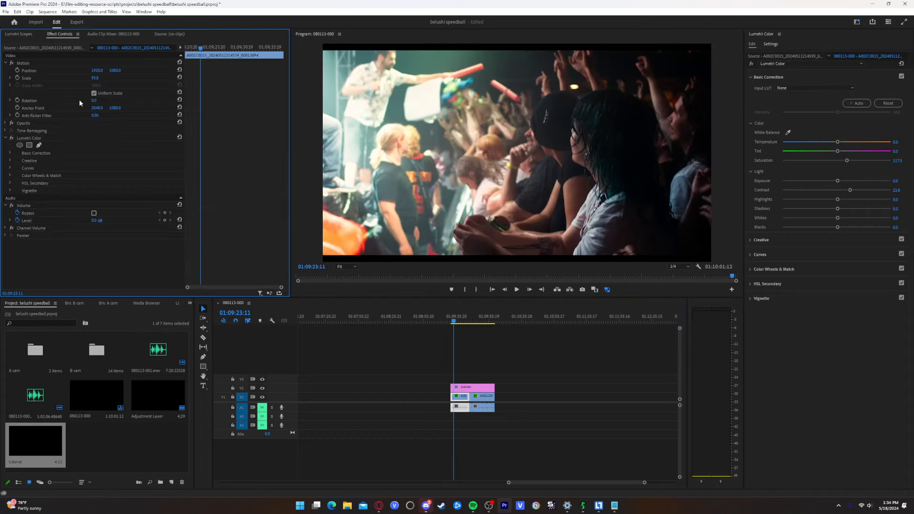
left_click(31, 141)
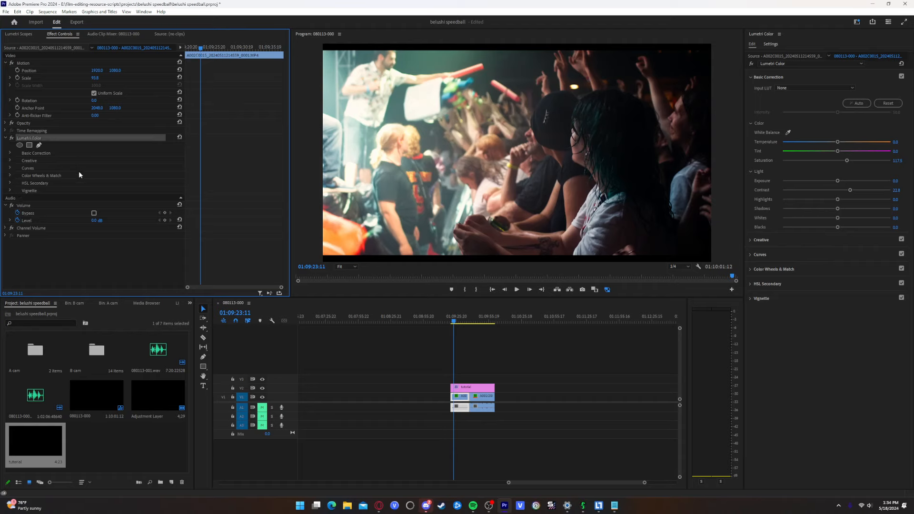
key("Delete")
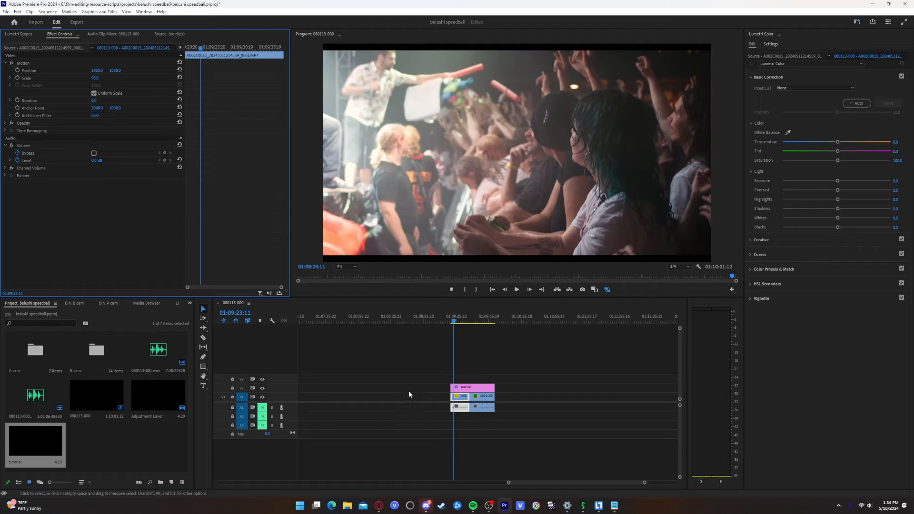
Delete the Lumetri Color effect from the tutorial adjustment layer
left_click(465, 388)
left_click(34, 137)
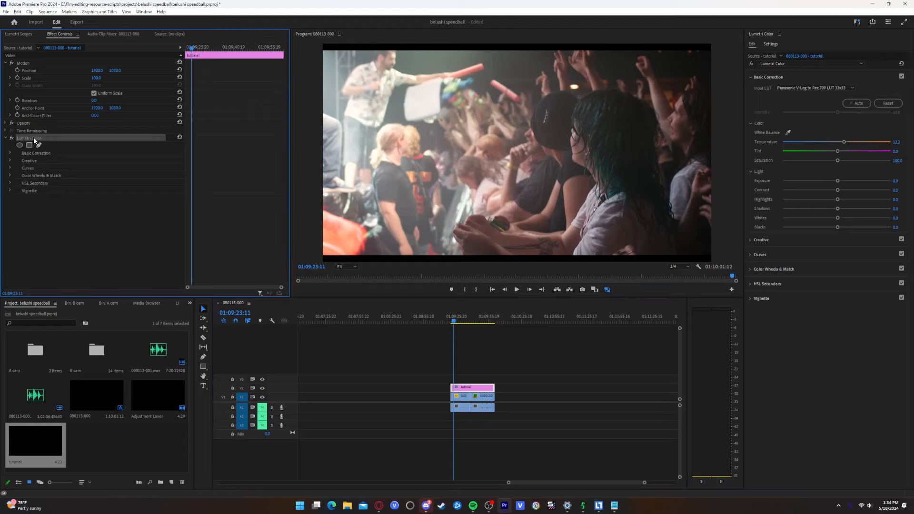
key("Delete")
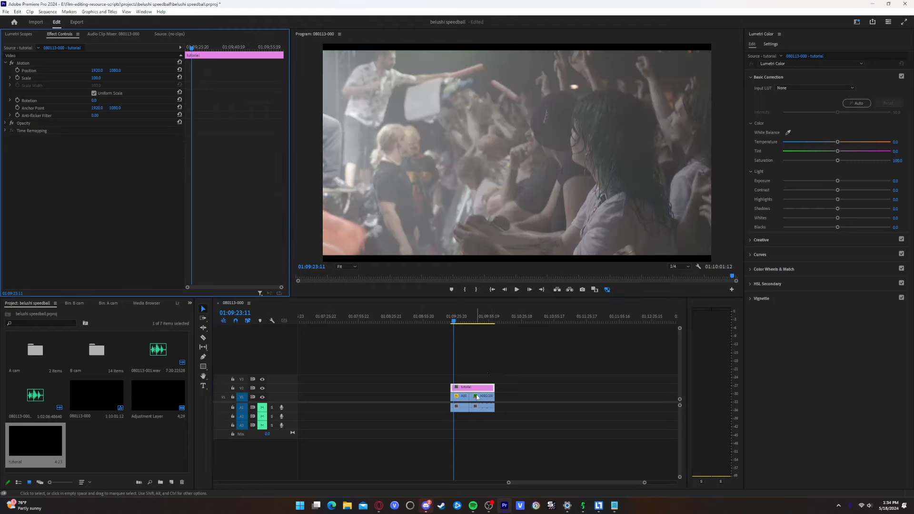
Apply the Z CAM ZlogColor video effect to the tutorial adjustment layer and show its full parameters
left_click(800, 75)
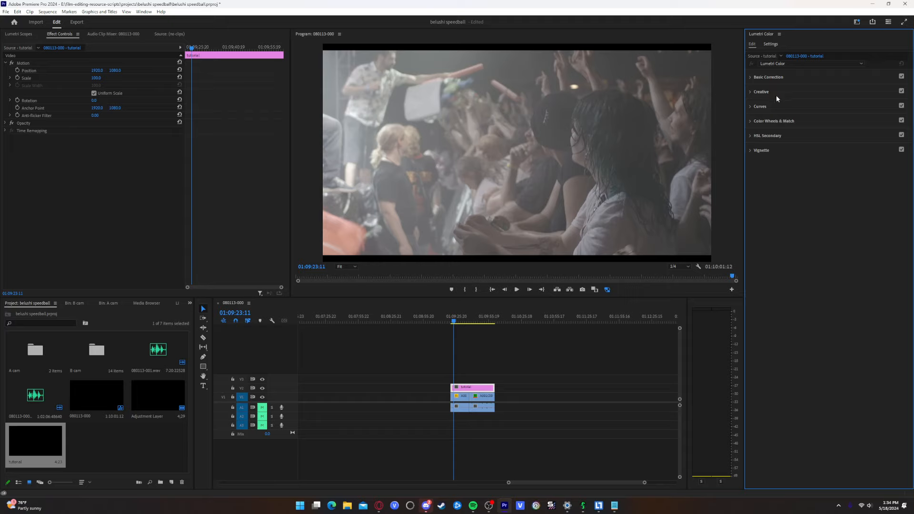
scroll(145, 303, "down", 6)
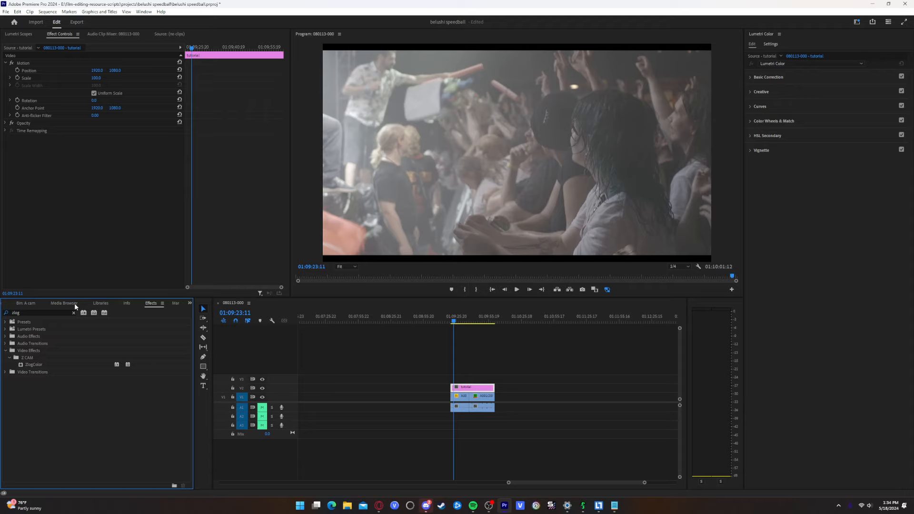
left_click_drag(34, 365, 458, 388)
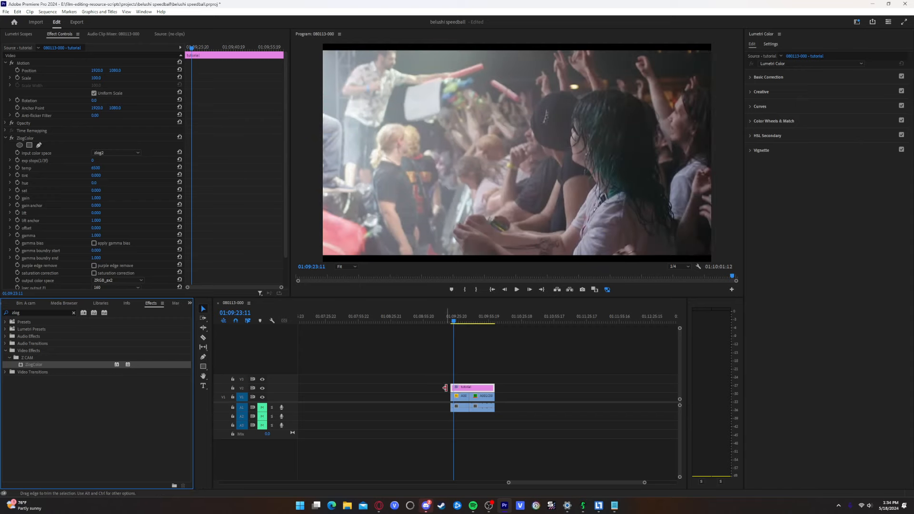
left_click(461, 388)
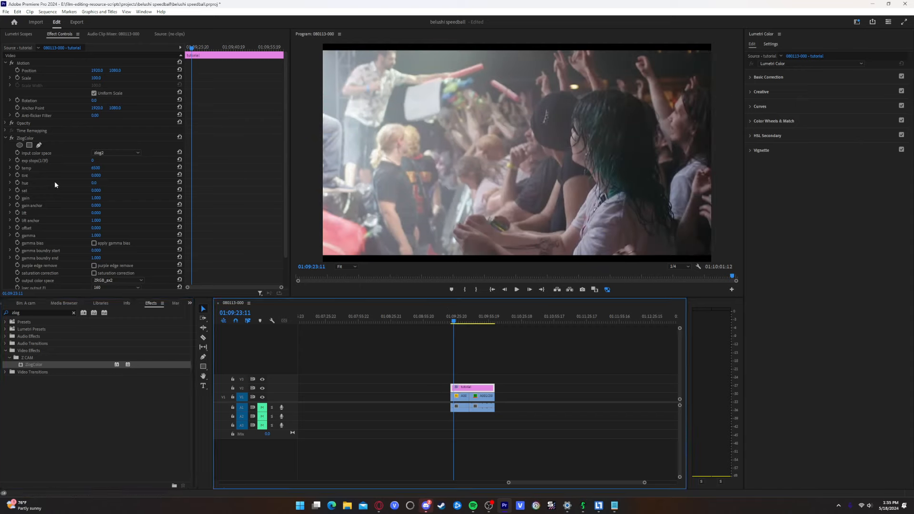
scroll(53, 177, "down", 2)
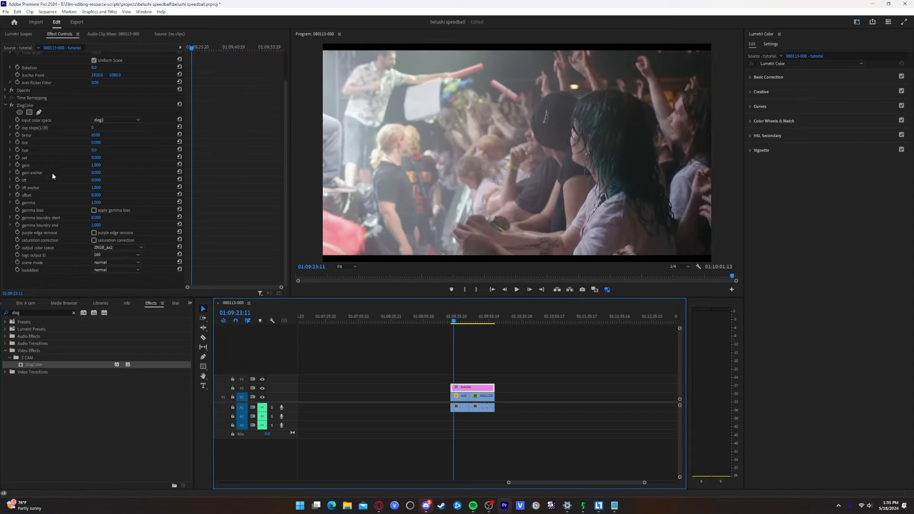
Keep ZlogColor's input color space at zlog2, set the output color space to Rec709 and scene mode to stage, and enable saturation correction
left_click(101, 121)
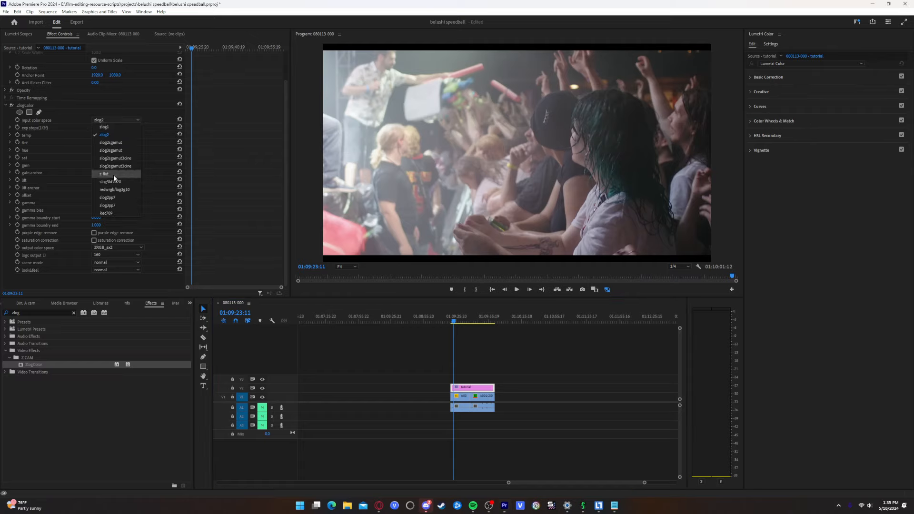
left_click(122, 121)
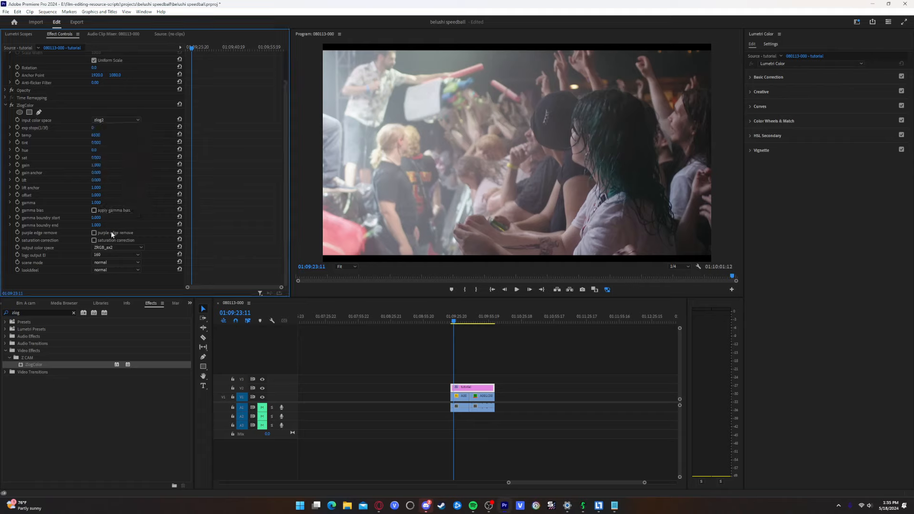
left_click(97, 248)
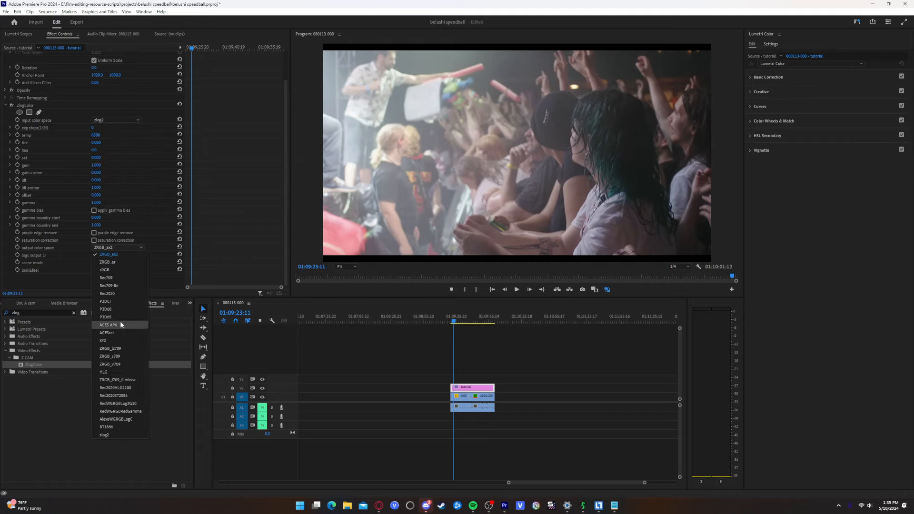
left_click(106, 278)
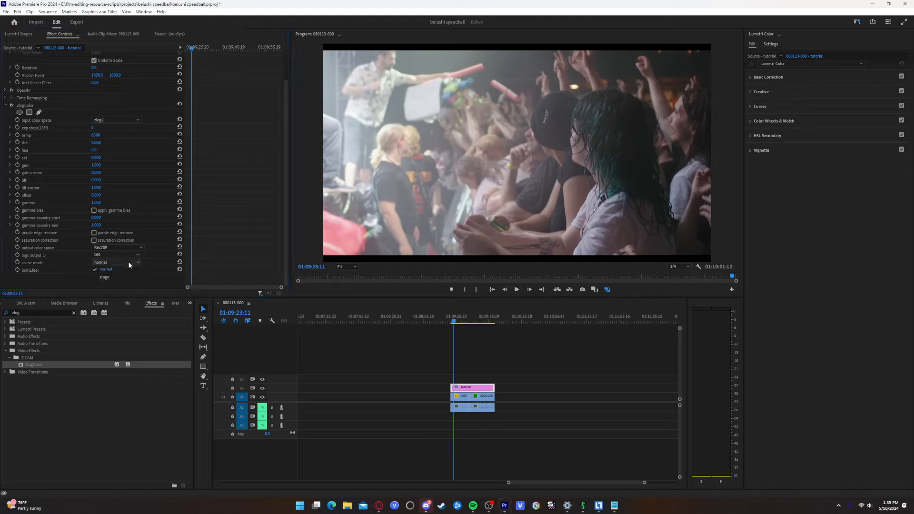
left_click(126, 270)
left_click(105, 276)
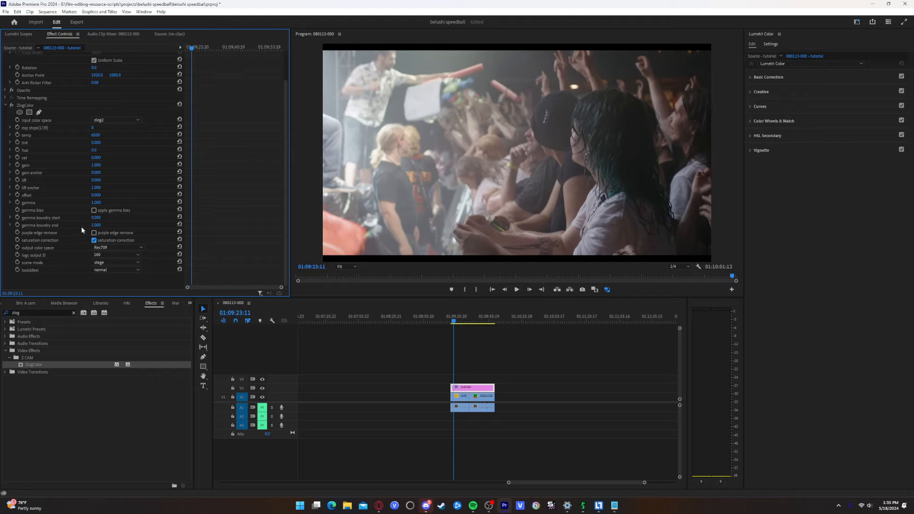
Set ZlogColor's temp to 5000 and check it against the camera settings in the text notes
left_click(97, 135)
type("500")
key("Return")
left_click(614, 505)
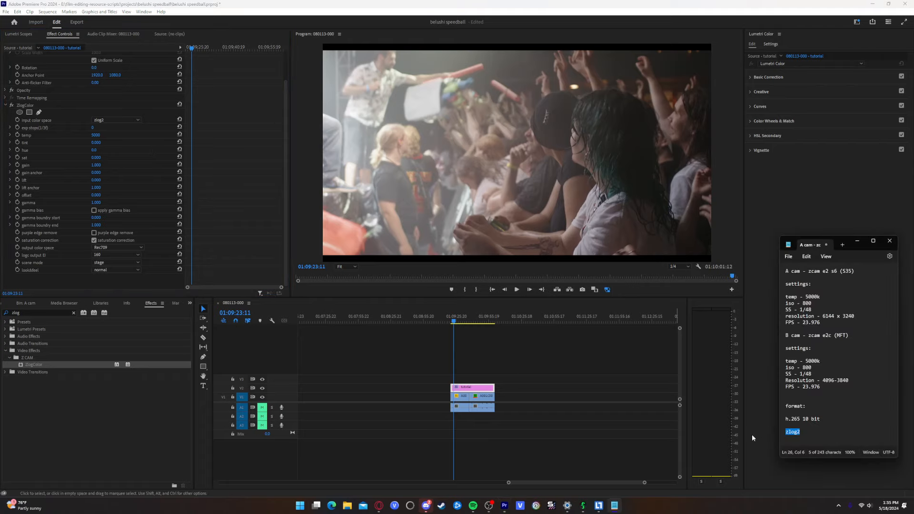
left_click(492, 445)
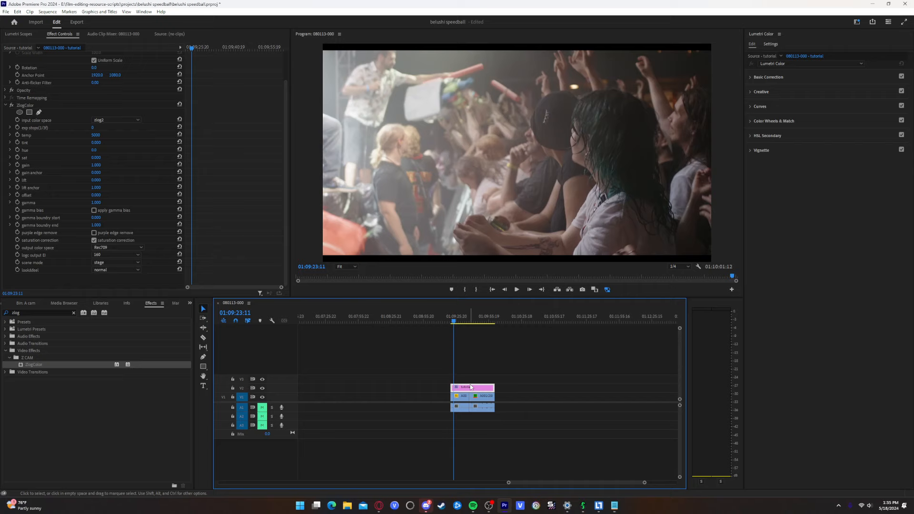
Try ZlogColor's cool neutral look on a crowd frame and set the look back to normal
left_click(459, 323)
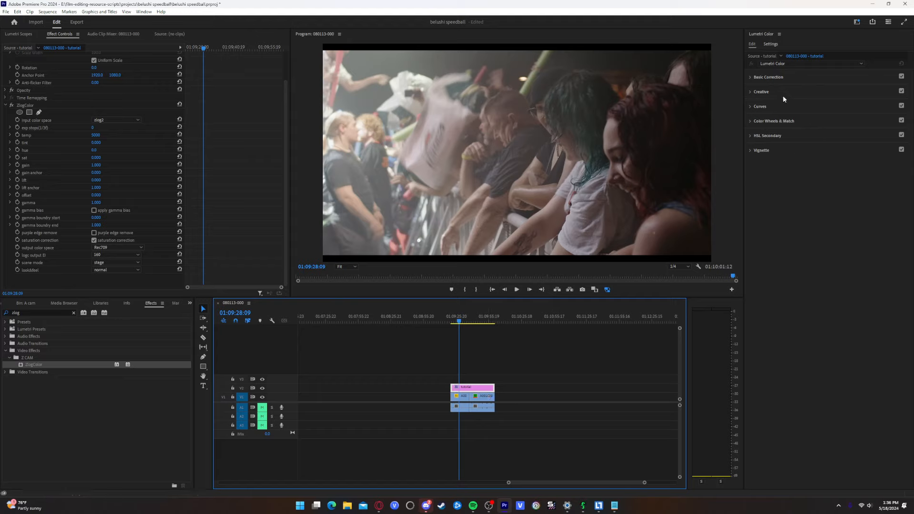
left_click(116, 269)
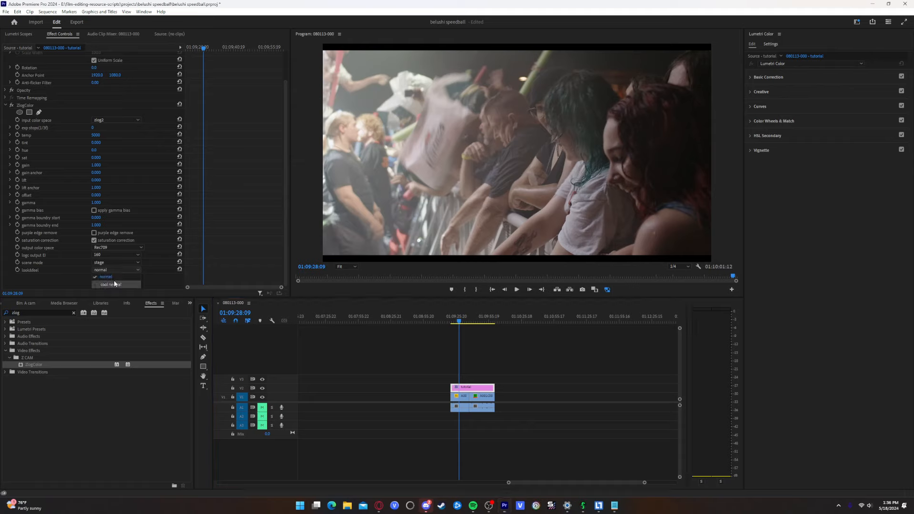
left_click(117, 282)
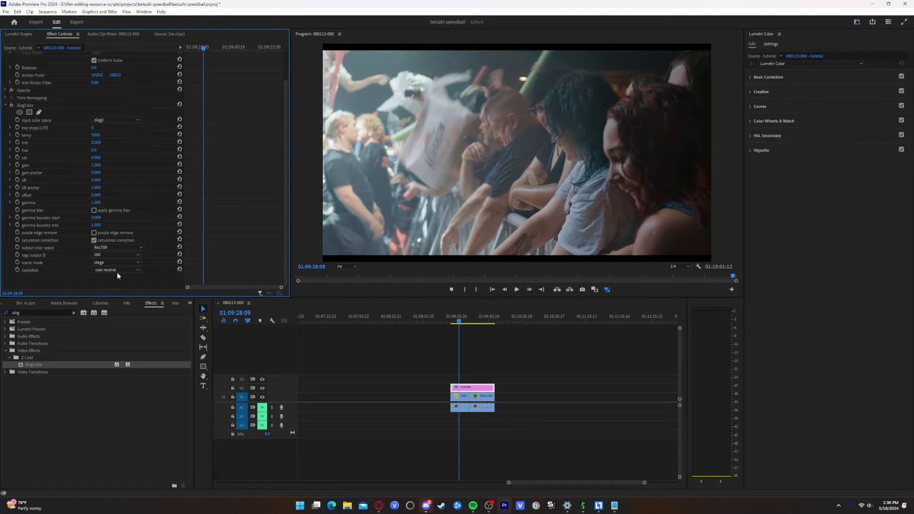
left_click(118, 270)
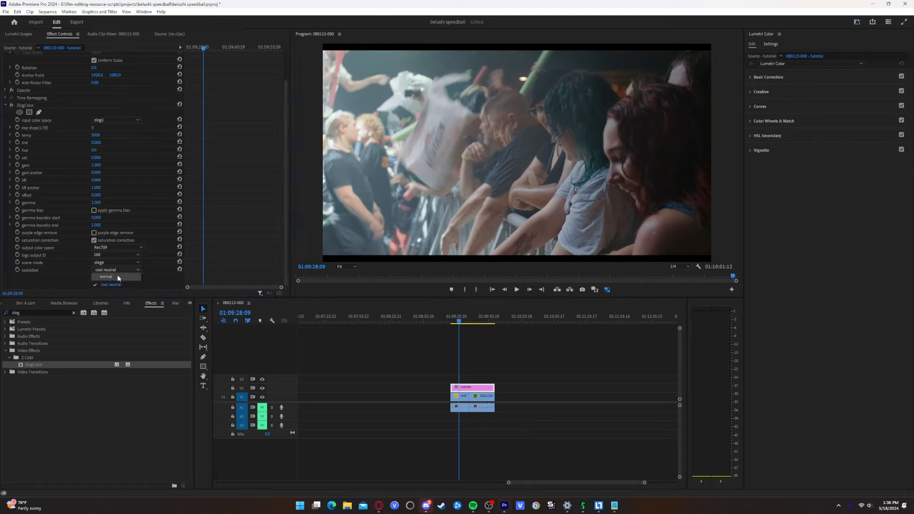
left_click(117, 276)
Raise the adjustment layer's Lumetri contrast to about 37 and increase its basic saturation slightly
left_click(772, 77)
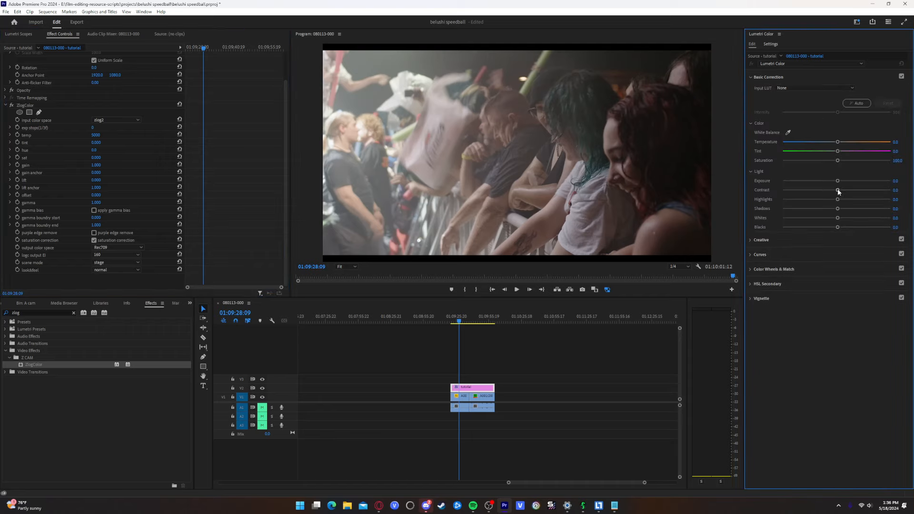
left_click_drag(838, 189, 857, 190)
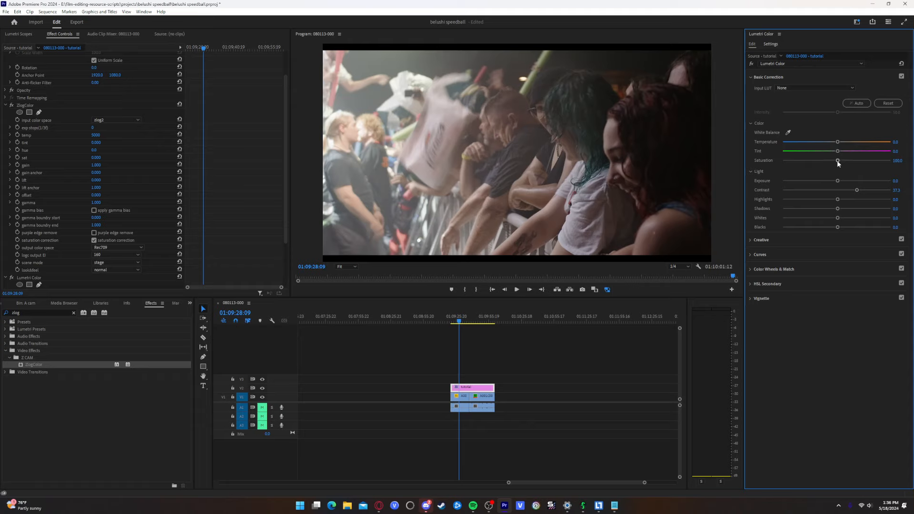
left_click_drag(838, 162, 852, 162)
left_click(775, 78)
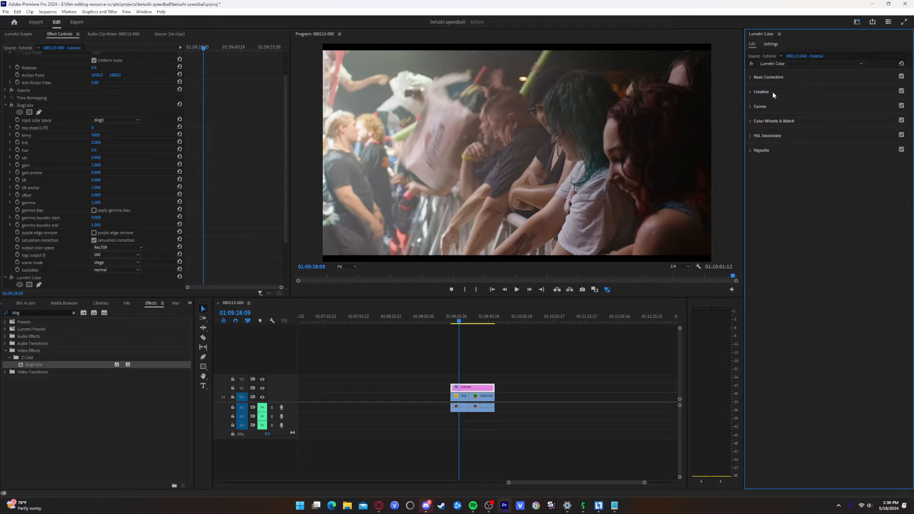
Load the Cinematic .cube file as the Lumetri creative look and reduce its intensity to about 30
left_click(772, 92)
left_click(787, 102)
left_click(787, 125)
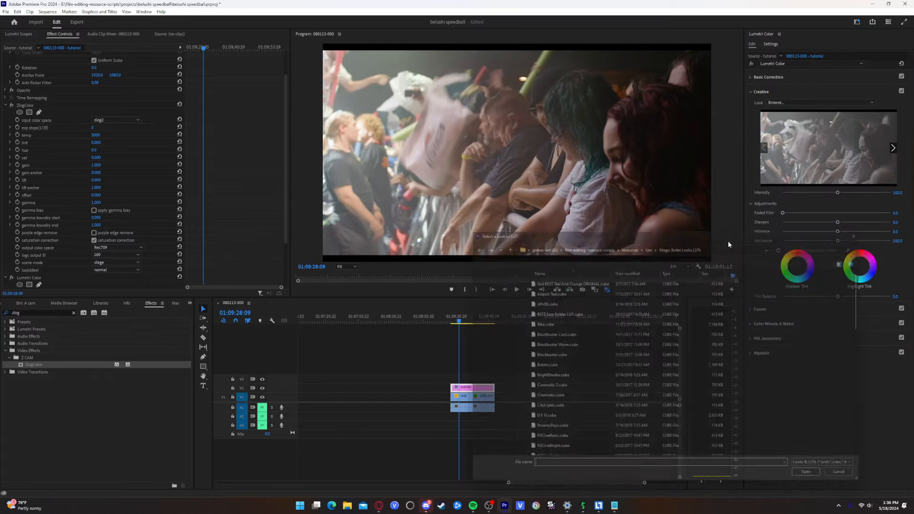
double_click(551, 402)
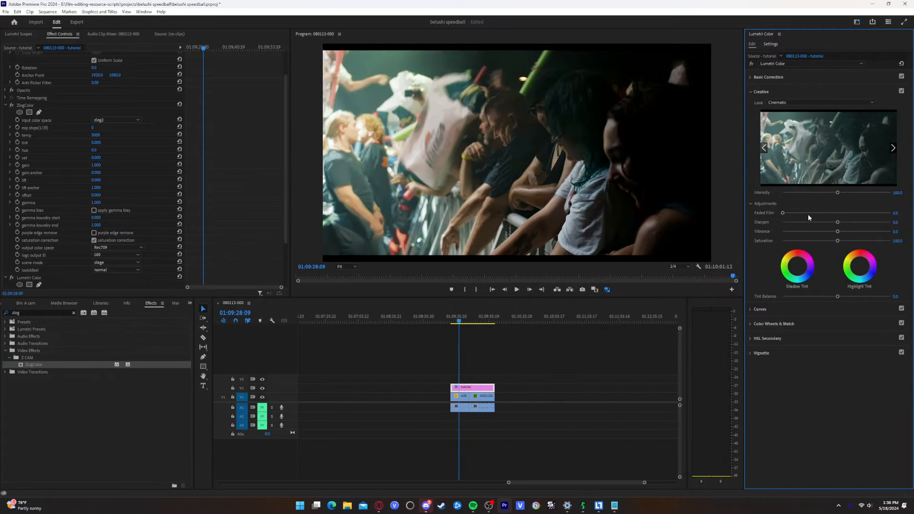
left_click_drag(838, 193, 780, 195)
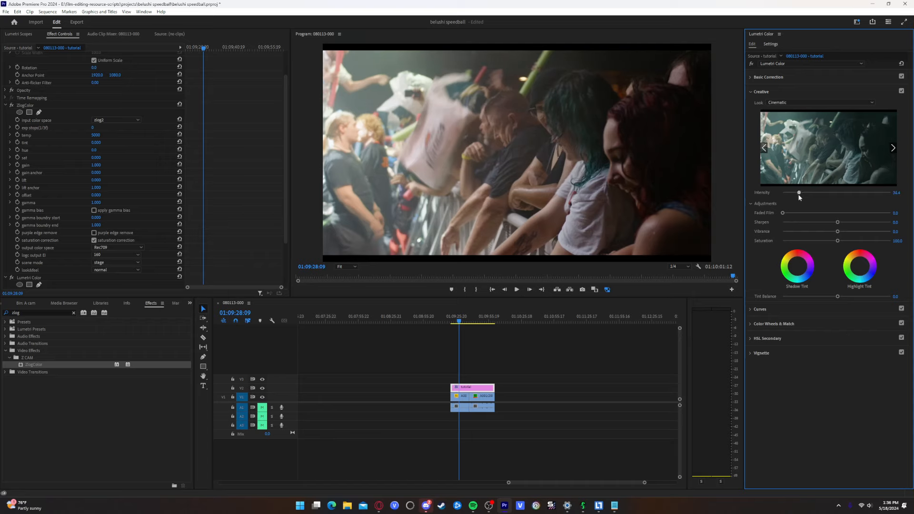
left_click(778, 92)
Set the Lumetri vignette's feather to 100 and lower its amount slightly for a subtle darkening of the edges
left_click(786, 120)
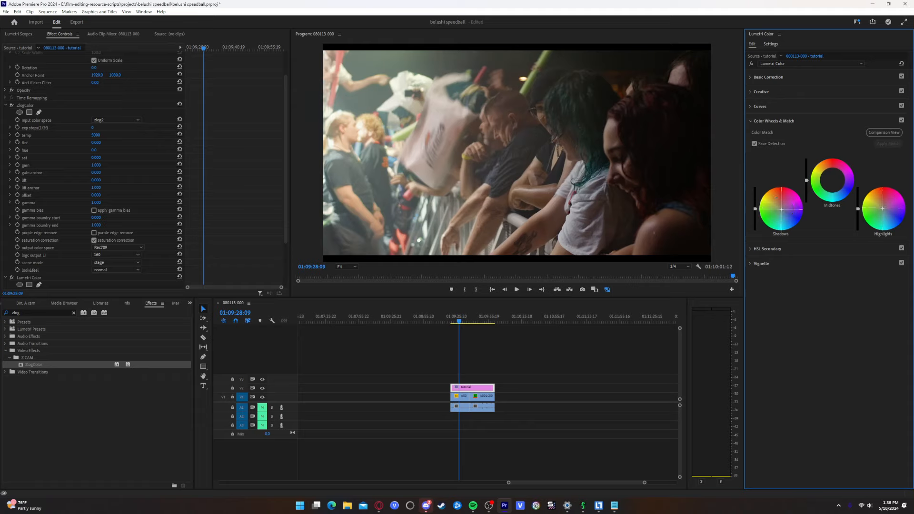
left_click(771, 122)
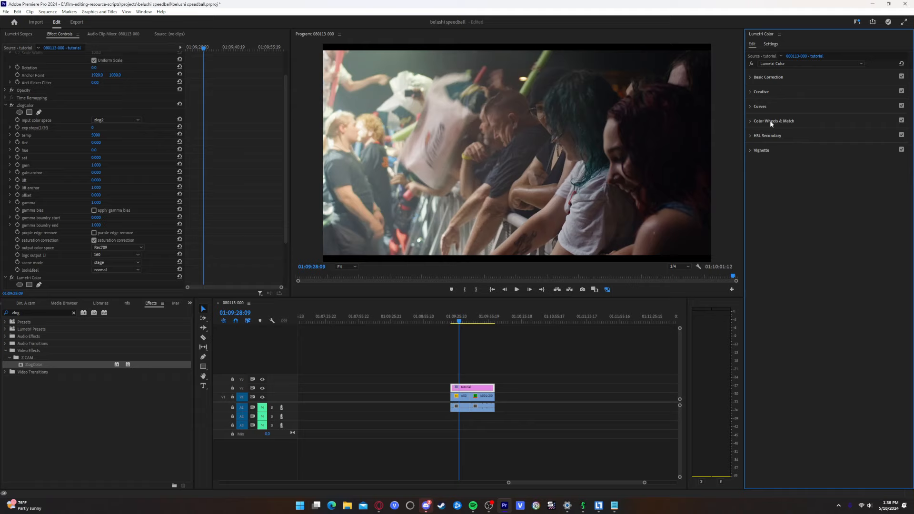
left_click(764, 150)
left_click_drag(839, 191, 891, 190)
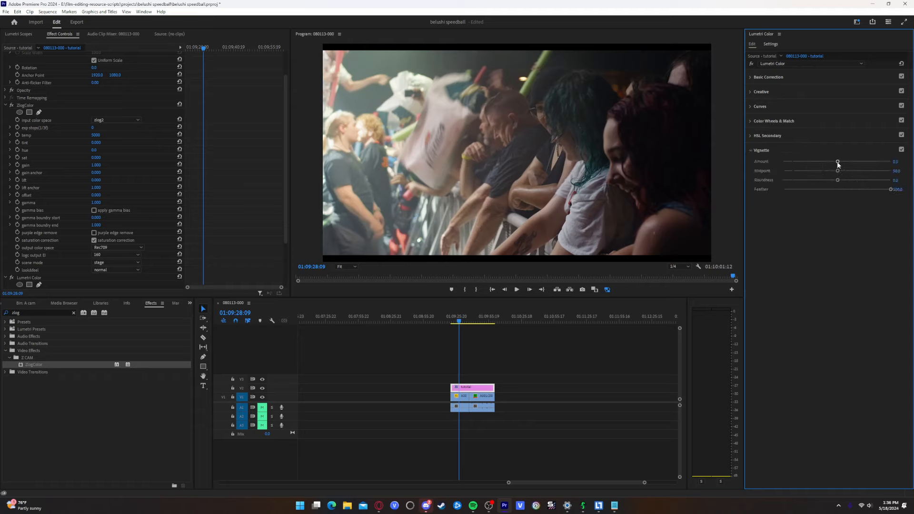
left_click_drag(838, 162, 831, 163)
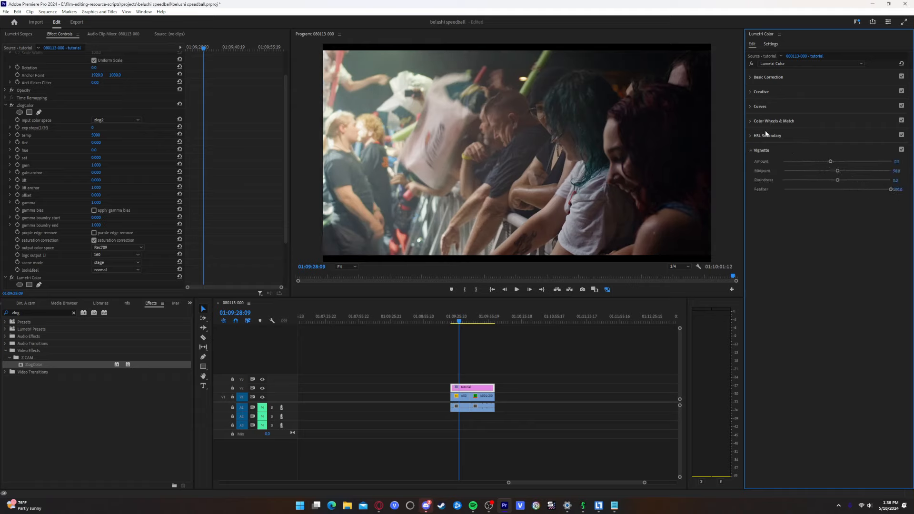
left_click(756, 150)
Shape the Lumetri RGB master curve into a gentle S, lifting the highlights and lowering the shadows
left_click(772, 107)
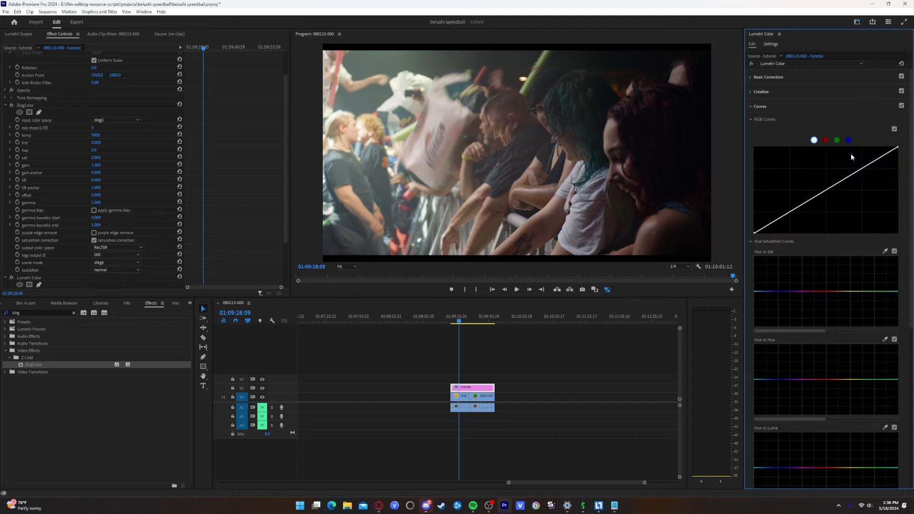
left_click_drag(861, 170, 861, 164)
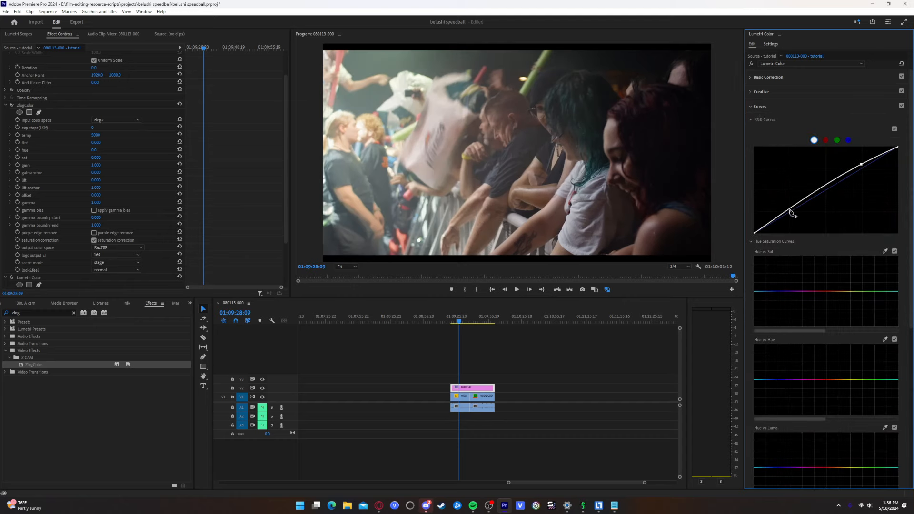
left_click_drag(790, 209, 790, 215)
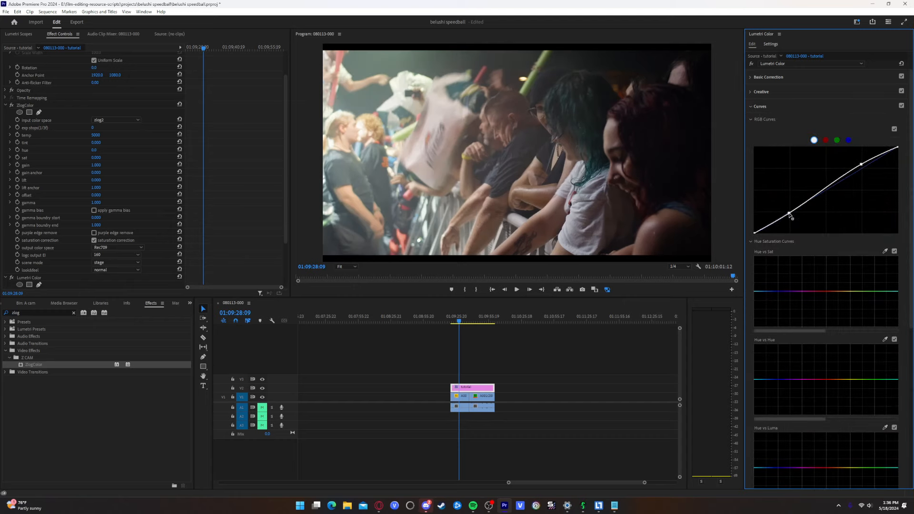
Play back the graded crowd footage and scrub back to around 01:09:27:01 to review the look
left_click(516, 290)
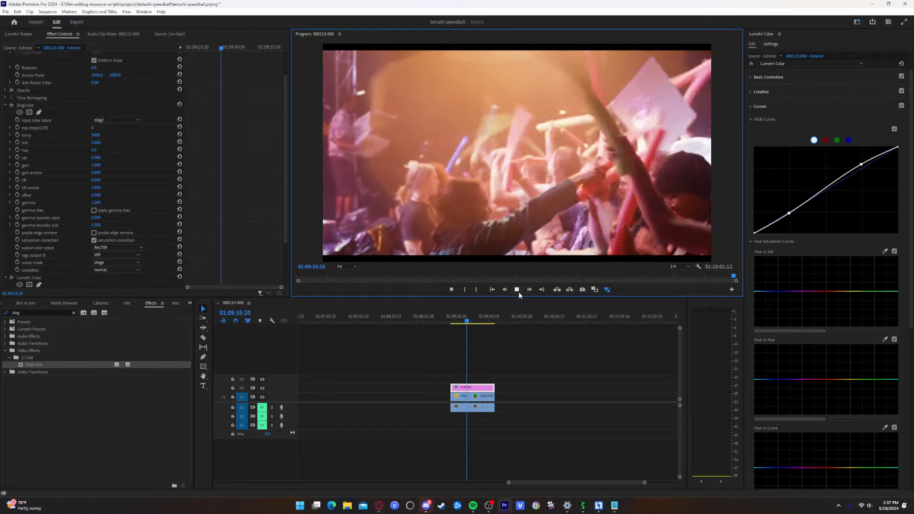
left_click(516, 290)
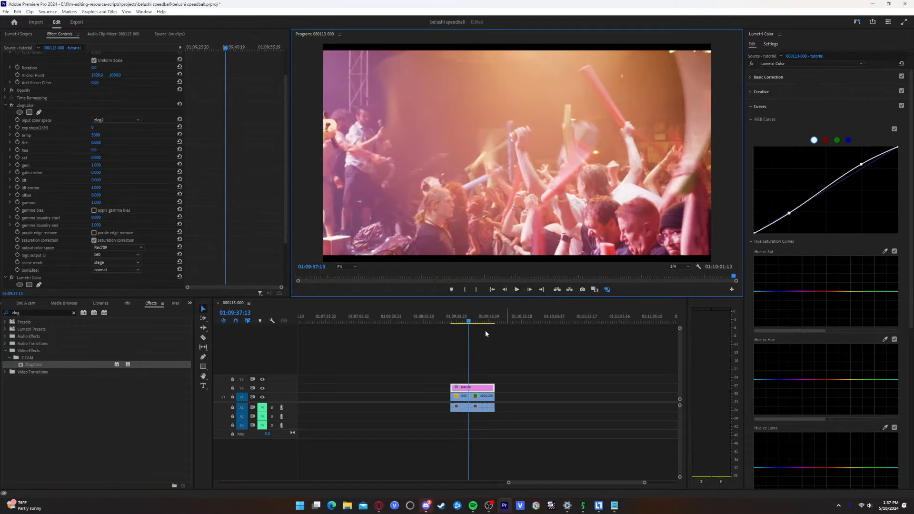
left_click_drag(460, 318, 456, 319)
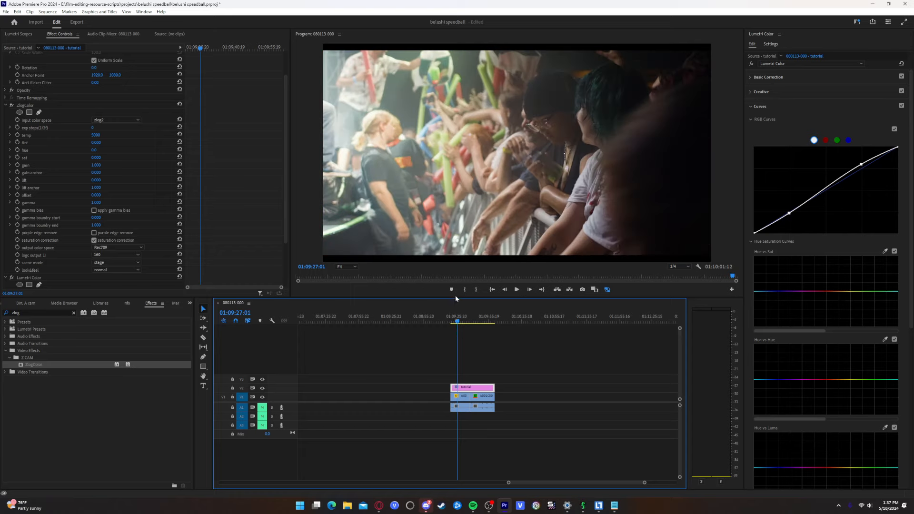
Delete the clip-level Lumetri Color effect from the wide stage clip on the first video track
left_click(484, 321)
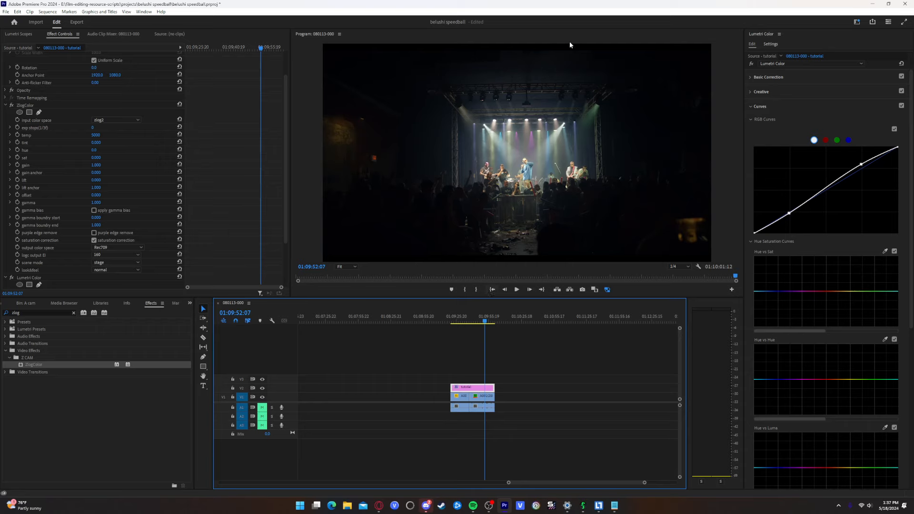
left_click(484, 396)
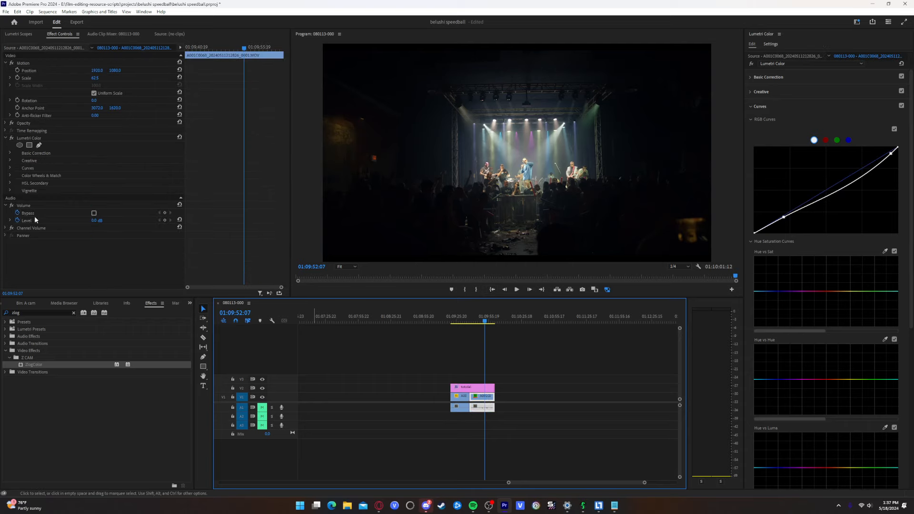
left_click(41, 139)
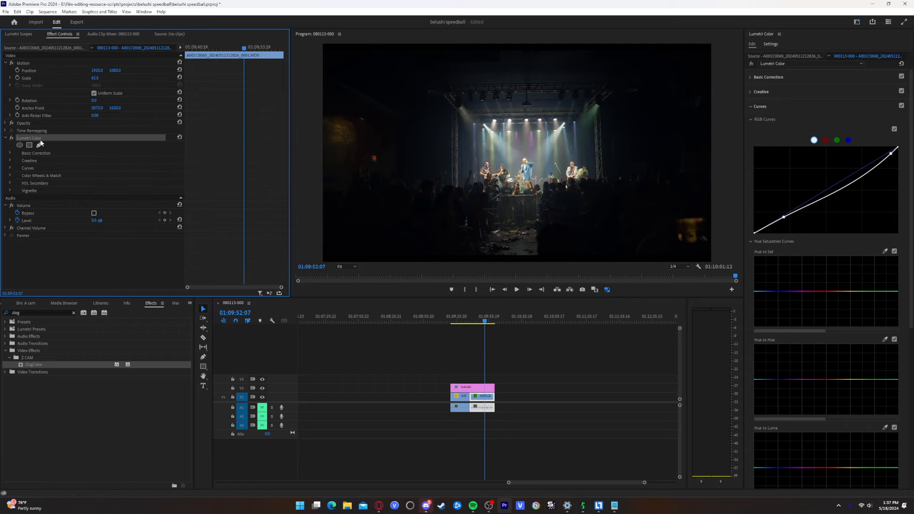
key("Delete")
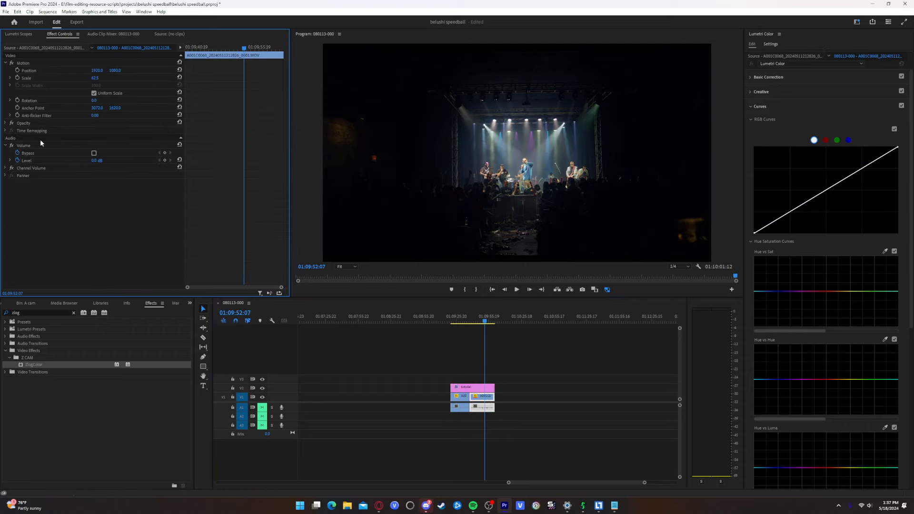
Compare the effects on the tutorial adjustment layer and the wide stage clip, including the clip's source-level effects
left_click(476, 322)
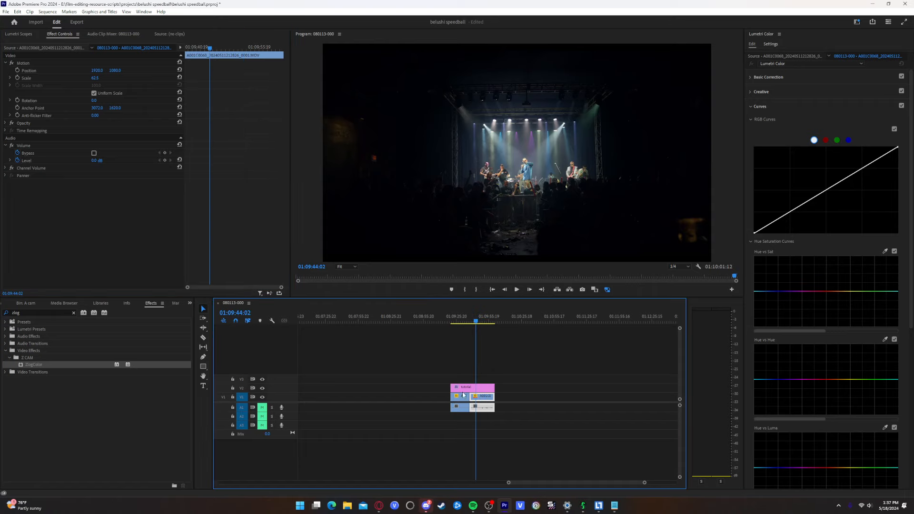
left_click(486, 388)
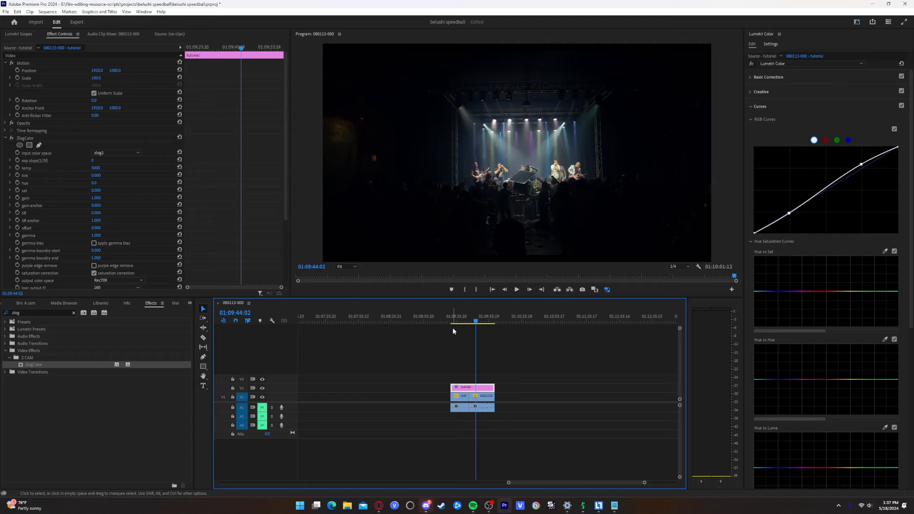
left_click(485, 396)
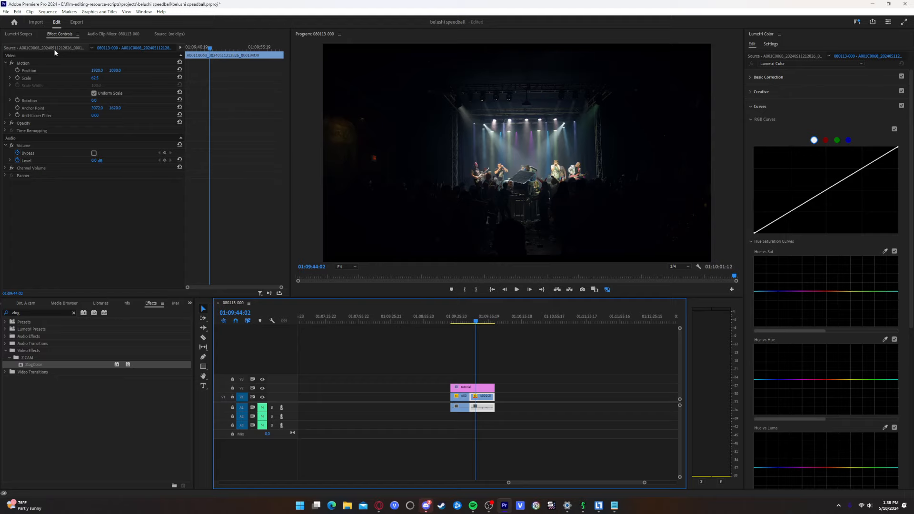
left_click(30, 48)
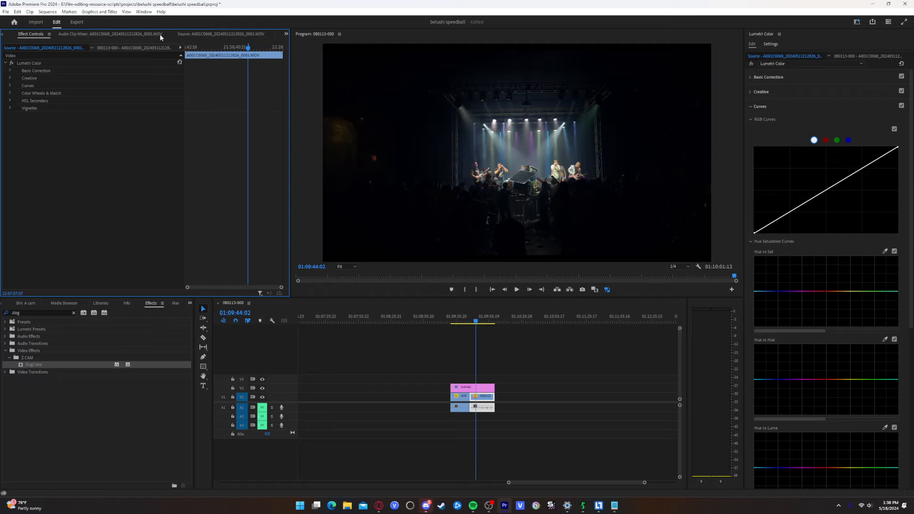
Look through the available workspaces and move the playhead to 01:09:30:16 over the crowd clip
left_click(144, 11)
mouse_move(166, 20)
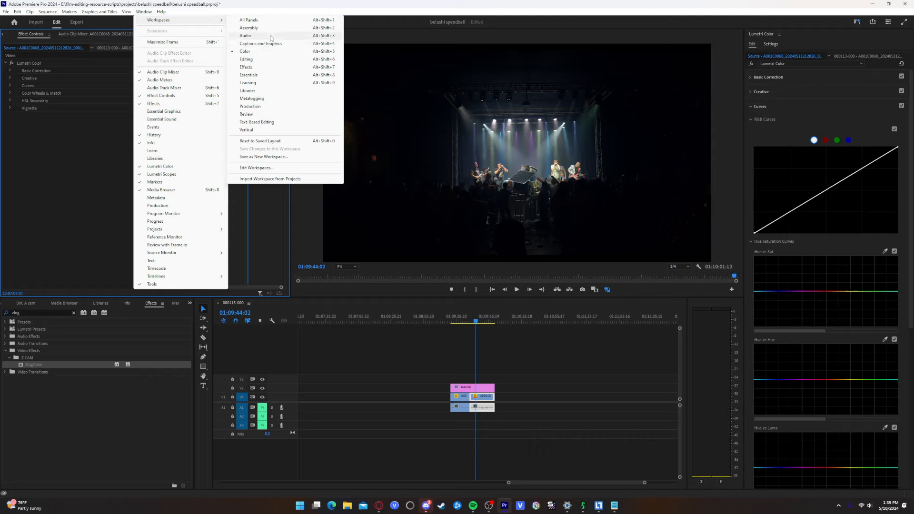
left_click(246, 59)
left_click(461, 322)
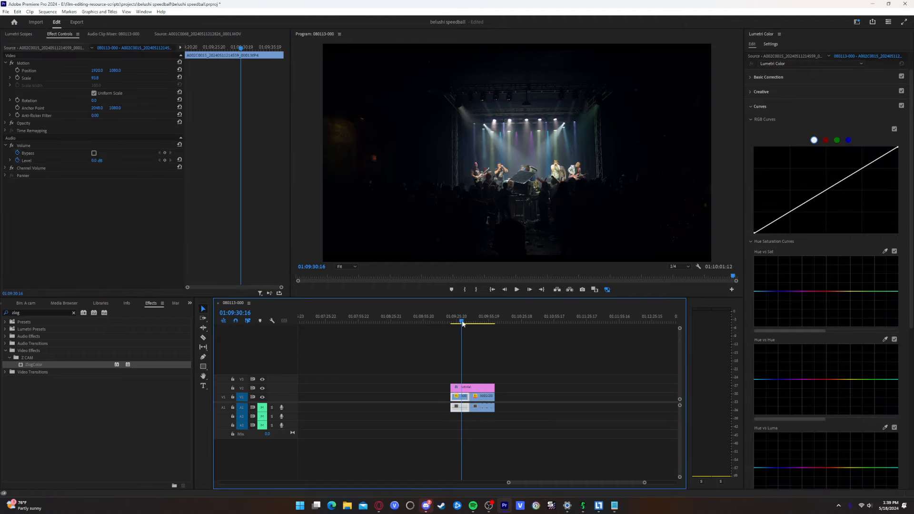